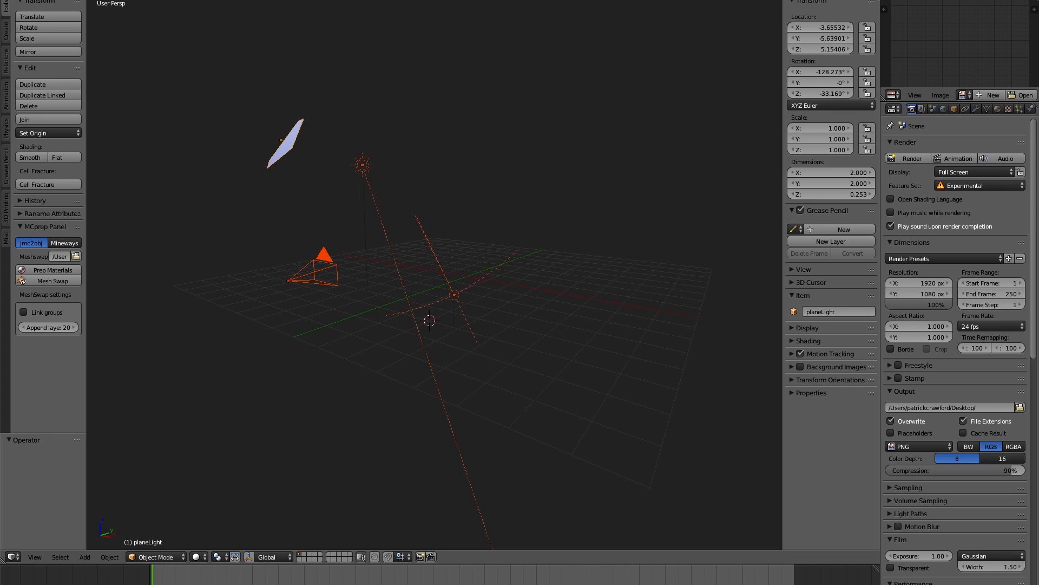
Open the recent file new_standard_17-cycles.blend and deselect everything in the Minecraft block scene
{"action": "left_click", "coordinate": [436, 1]}
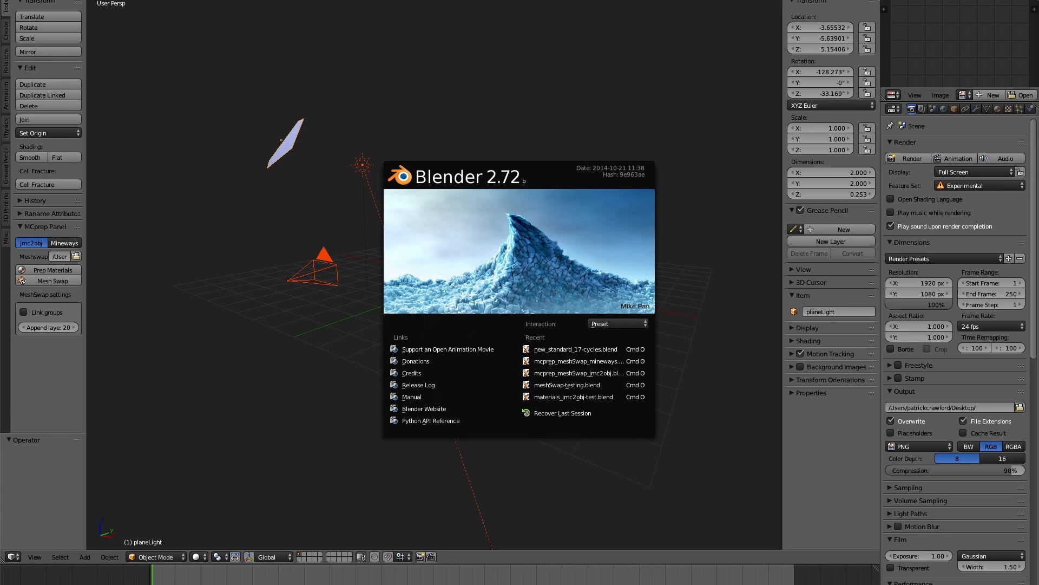
{"action": "left_click", "coordinate": [559, 349]}
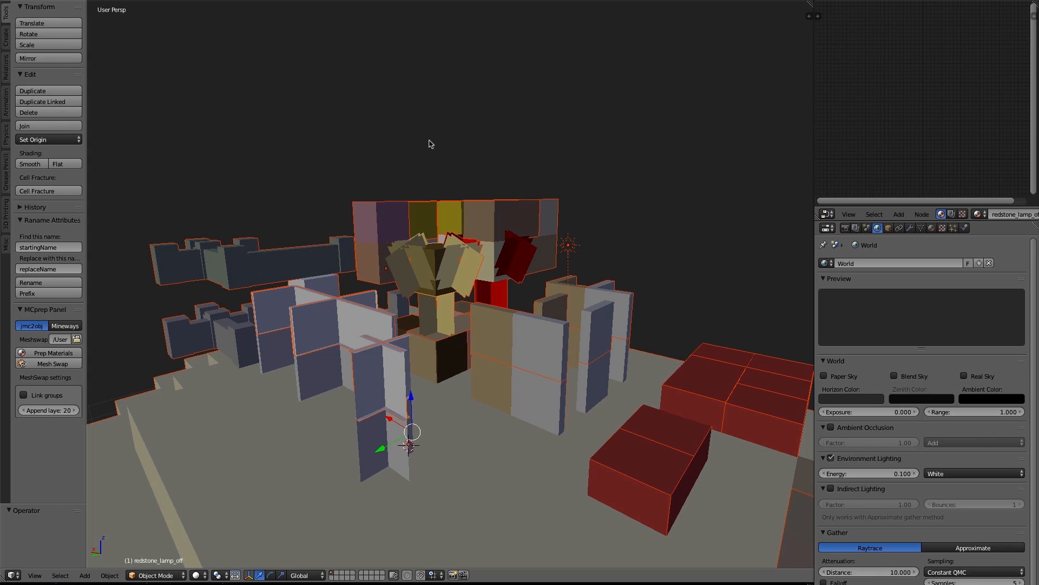
{"action": "middle_click_drag", "start_coordinate": [448, 263], "coordinate": [483, 243]}
{"action": "key", "text": "a"}
{"action": "scroll", "coordinate": [483, 243], "scroll_direction": "up", "scroll_amount": 2}
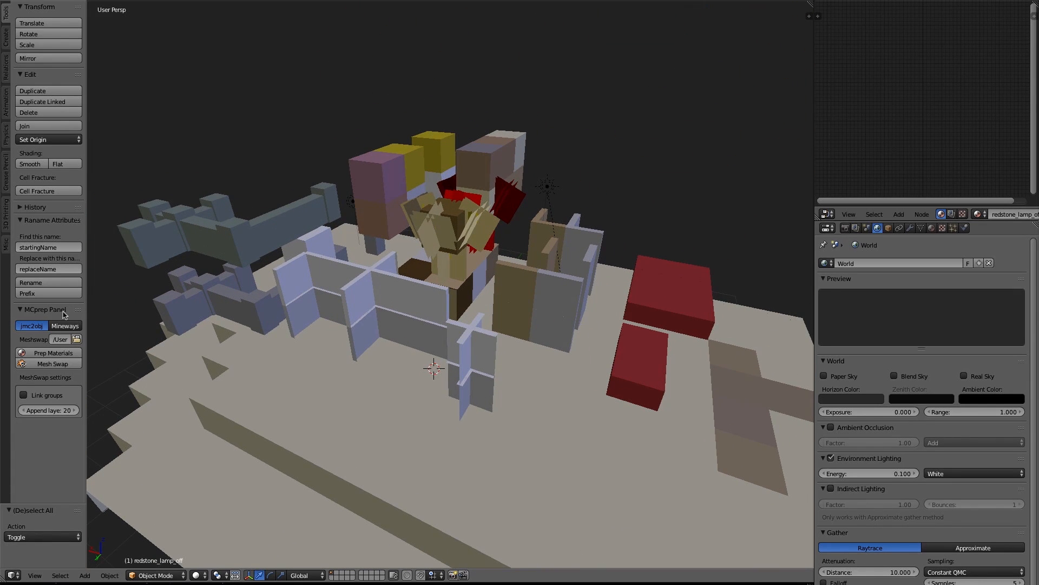
Switch the MCprep exporter type to Mineways and back to jmc2obj, and preview the scene in rendered shading
{"action": "left_click", "coordinate": [65, 326]}
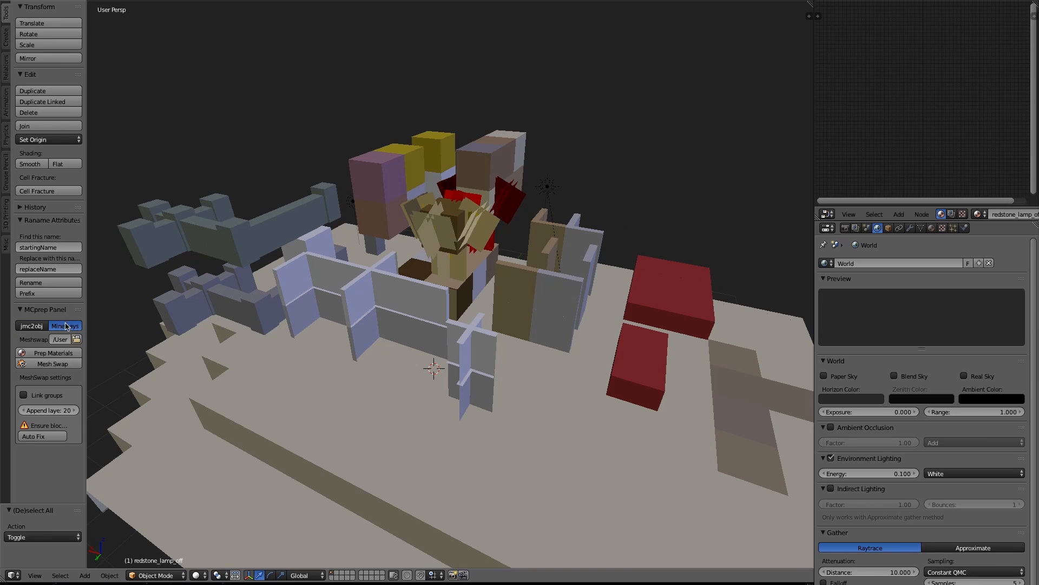
{"action": "left_click", "coordinate": [32, 325]}
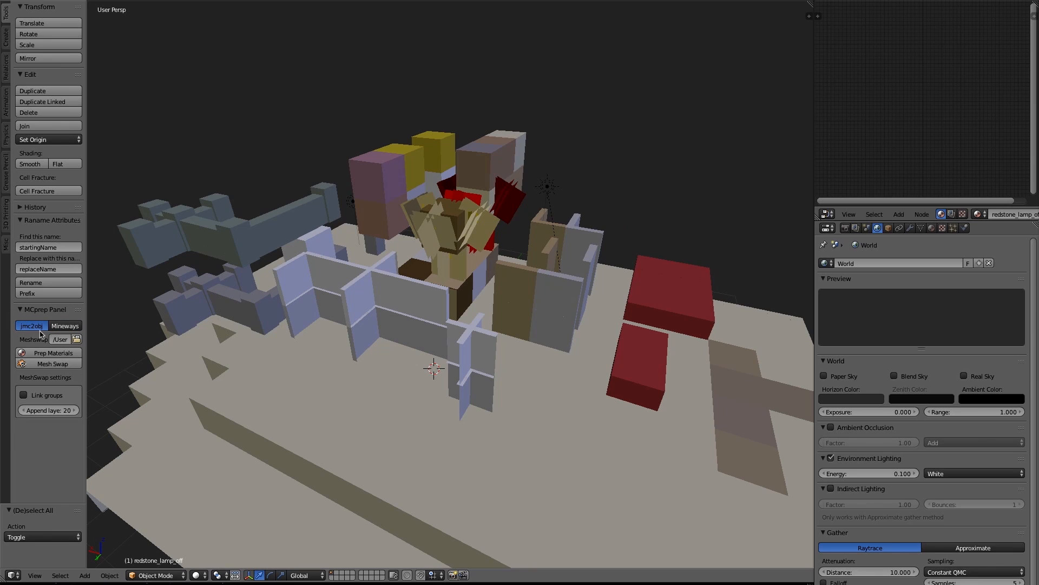
{"action": "middle_click_drag", "start_coordinate": [444, 271], "coordinate": [476, 245]}
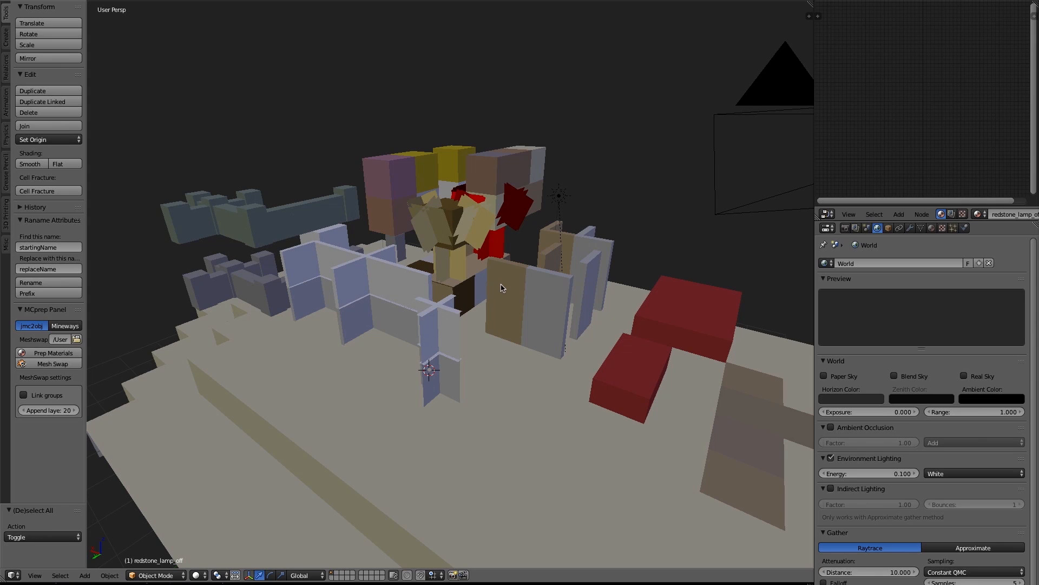
{"action": "key", "text": "shift+z"}
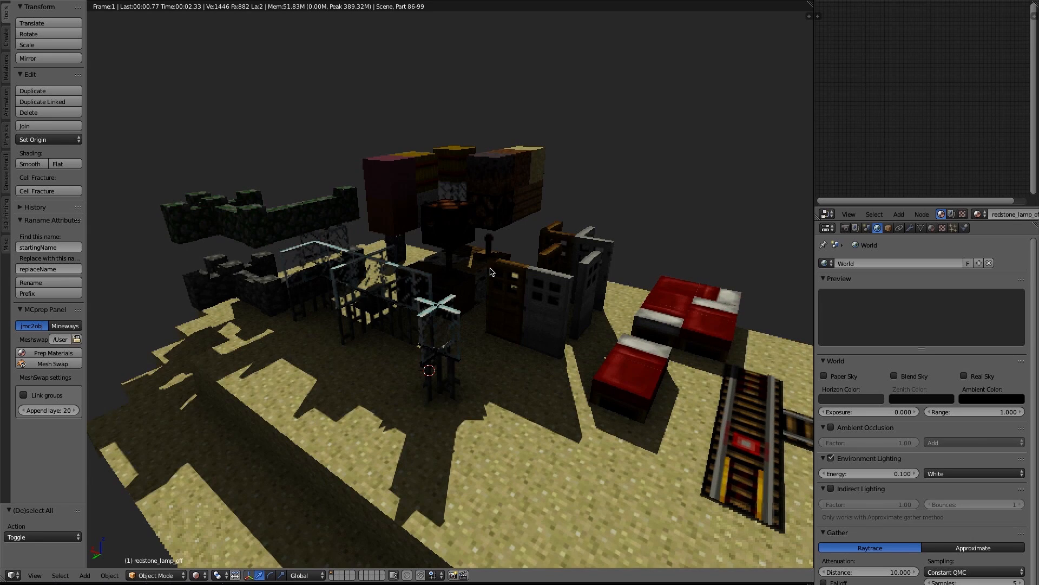
Turn off Interpolation and MIP Map for the sand.png texture on the sand object, and return the viewport to solid shading
{"action": "right_click", "coordinate": [507, 415]}
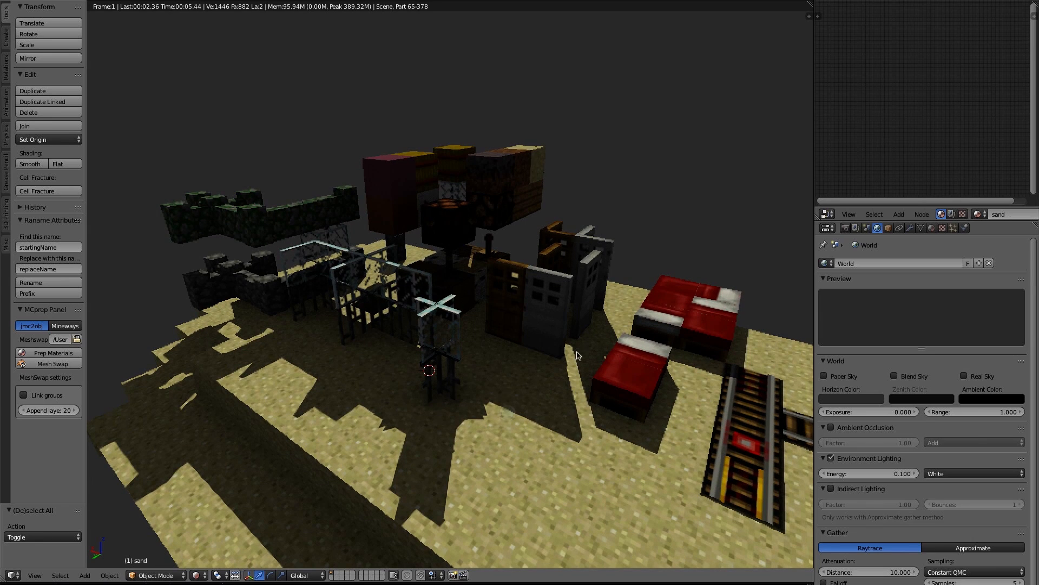
{"action": "left_click", "coordinate": [932, 228]}
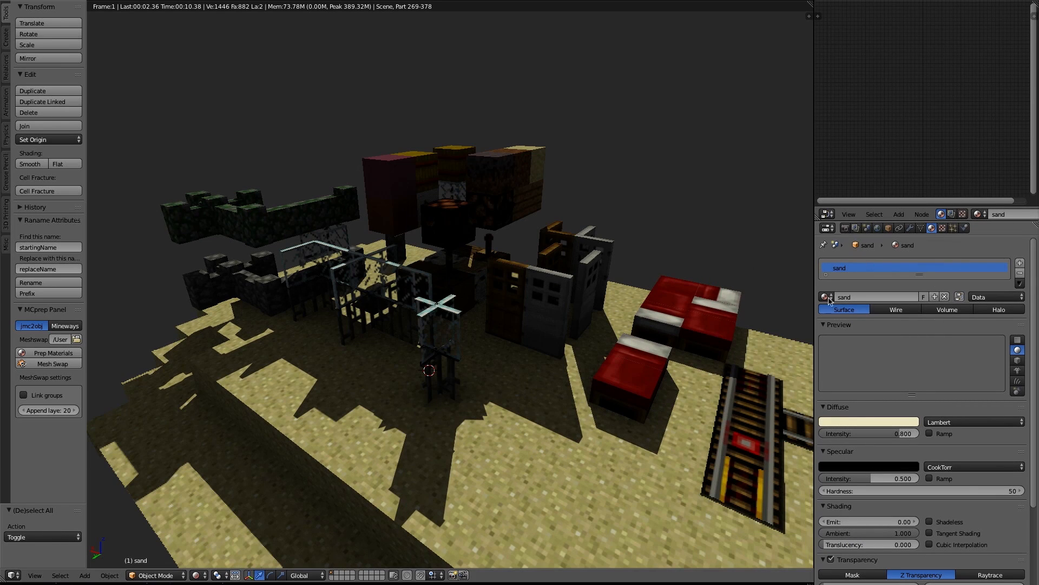
{"action": "key", "text": "z"}
{"action": "left_click", "coordinate": [943, 228]}
{"action": "scroll", "coordinate": [931, 464], "scroll_direction": "down", "scroll_amount": 5}
{"action": "scroll", "coordinate": [931, 465], "scroll_direction": "down", "scroll_amount": 4}
{"action": "left_click", "coordinate": [930, 535]}
{"action": "left_click", "coordinate": [930, 513]}
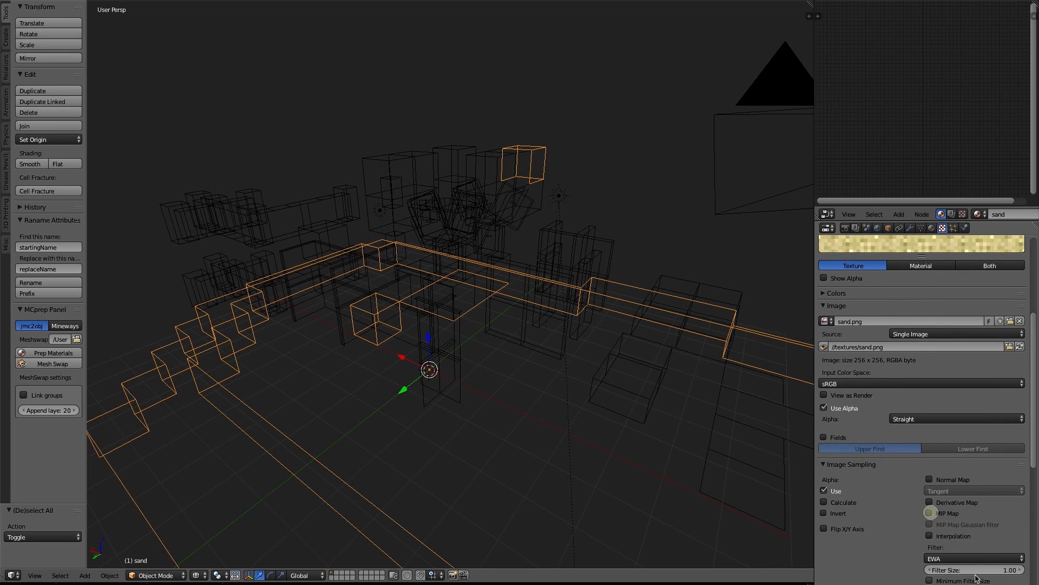
{"action": "key", "text": "z"}
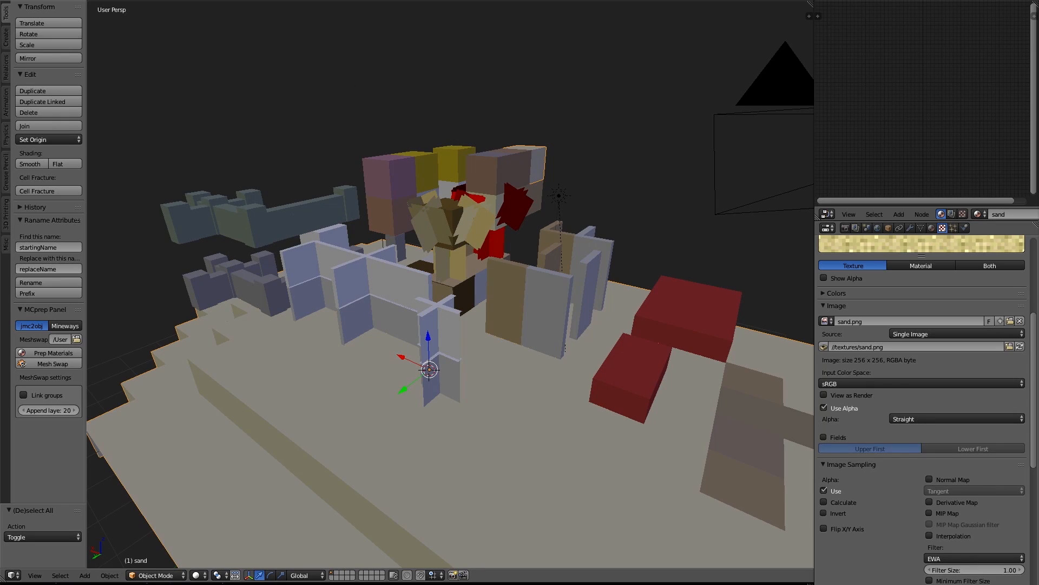
Change the render engine to Cycles Render and preview the unprepared materials in rendered shading
{"action": "left_click", "coordinate": [387, 1]}
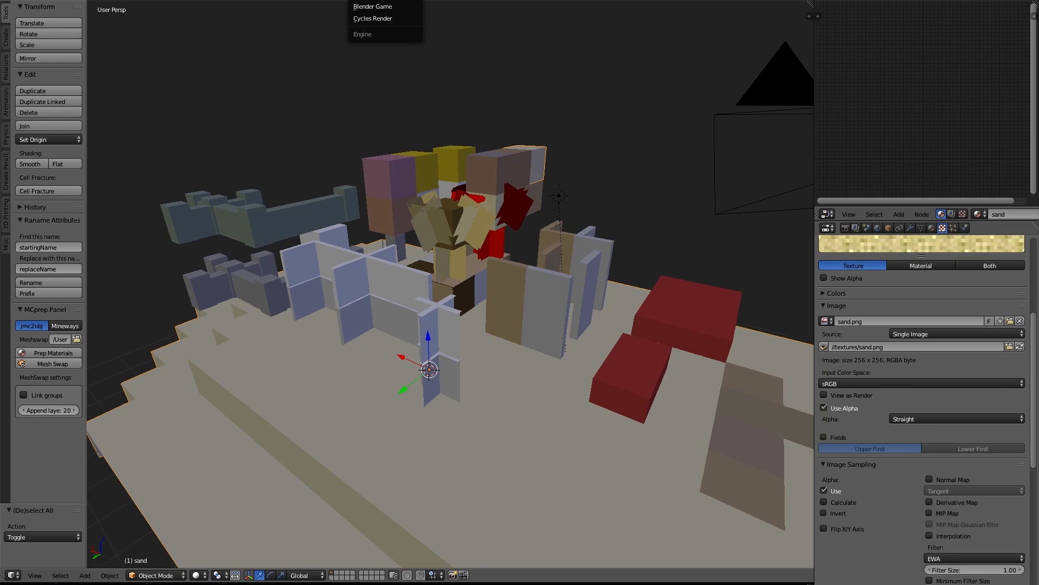
{"action": "left_click", "coordinate": [373, 19]}
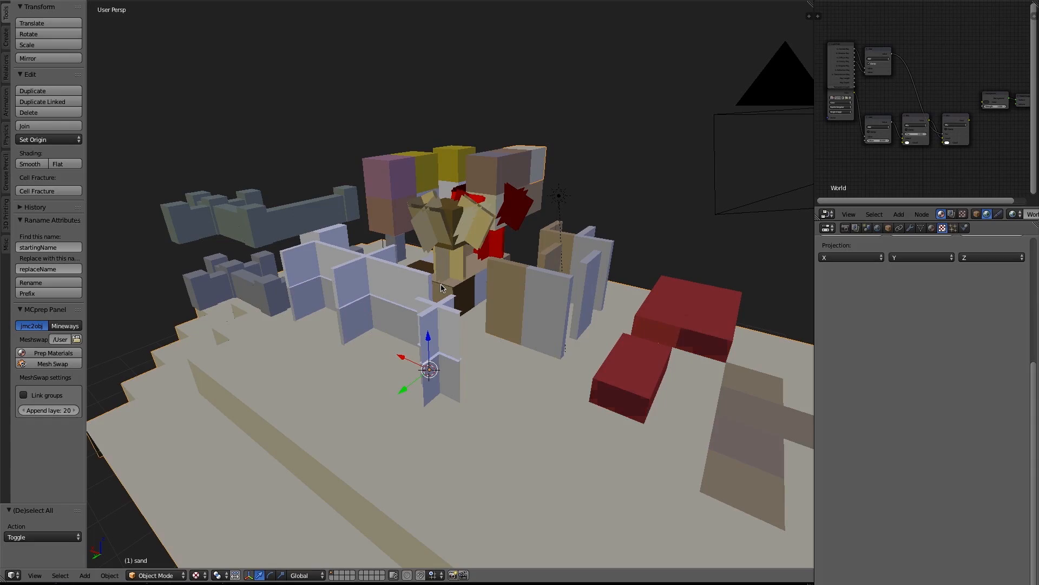
{"action": "key", "text": "shift+z"}
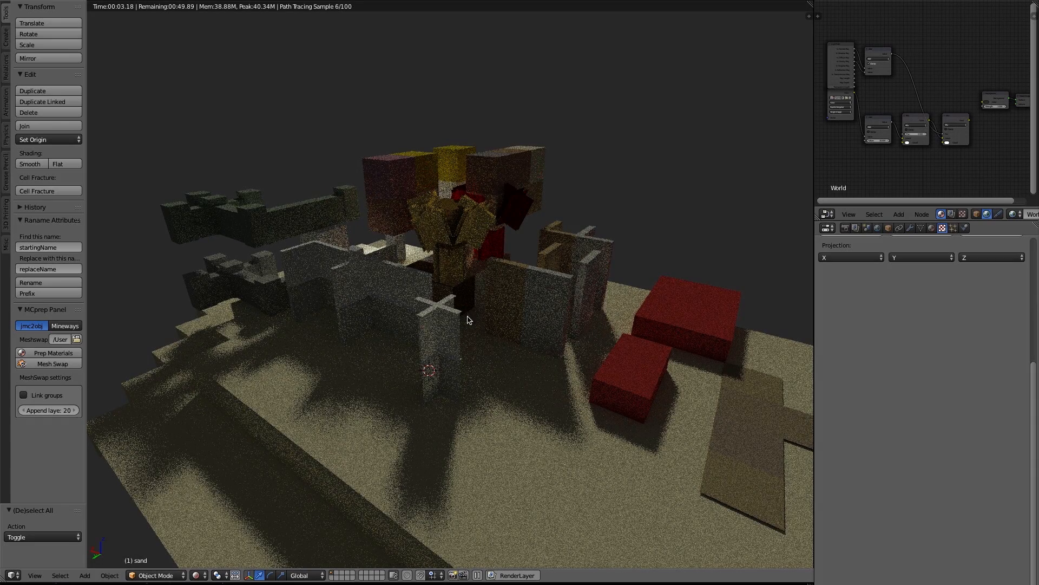
{"action": "key", "text": "shift+z"}
Select all objects, run MCprep's Prep Materials on them, and preview the result in rendered shading
{"action": "key", "text": "a"}
{"action": "key", "text": "a"}
{"action": "key", "text": "shift+z"}
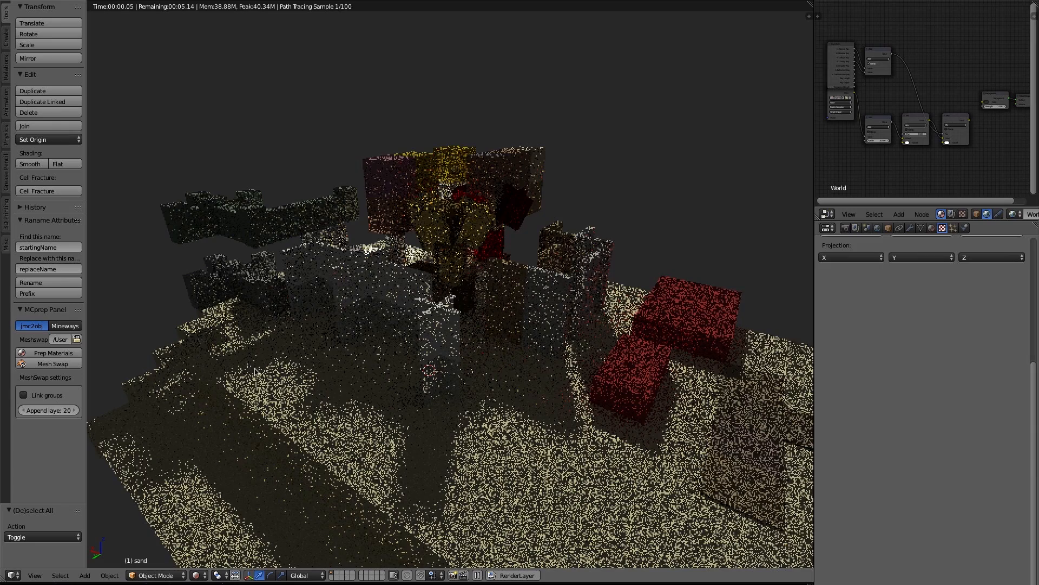
{"action": "key", "text": "shift+z"}
{"action": "left_click", "coordinate": [53, 352]}
{"action": "key", "text": "shift+z"}
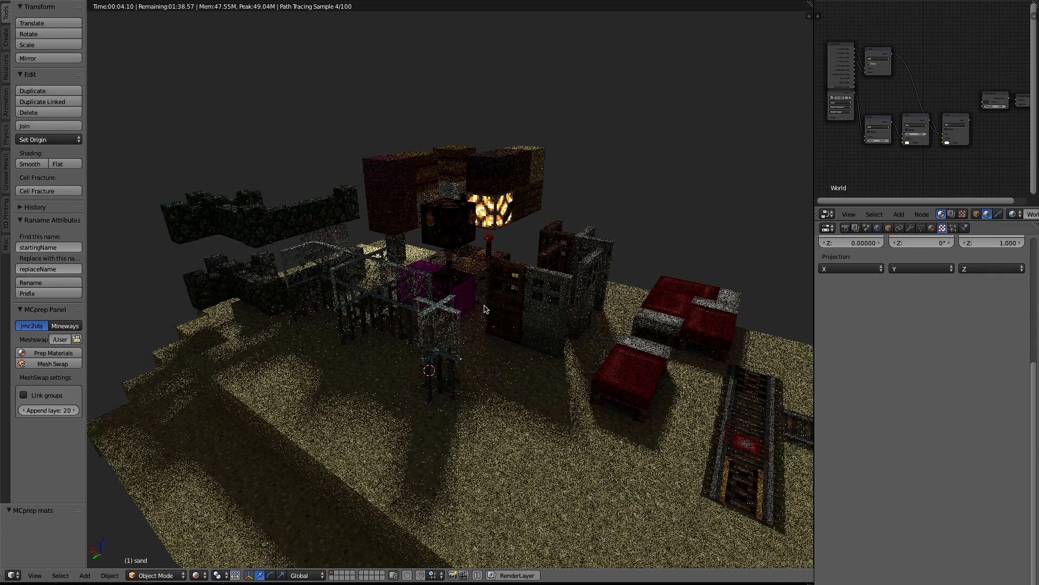
{"action": "scroll", "coordinate": [485, 308], "scroll_direction": "up", "scroll_amount": 3}
{"action": "key", "text": "z"}
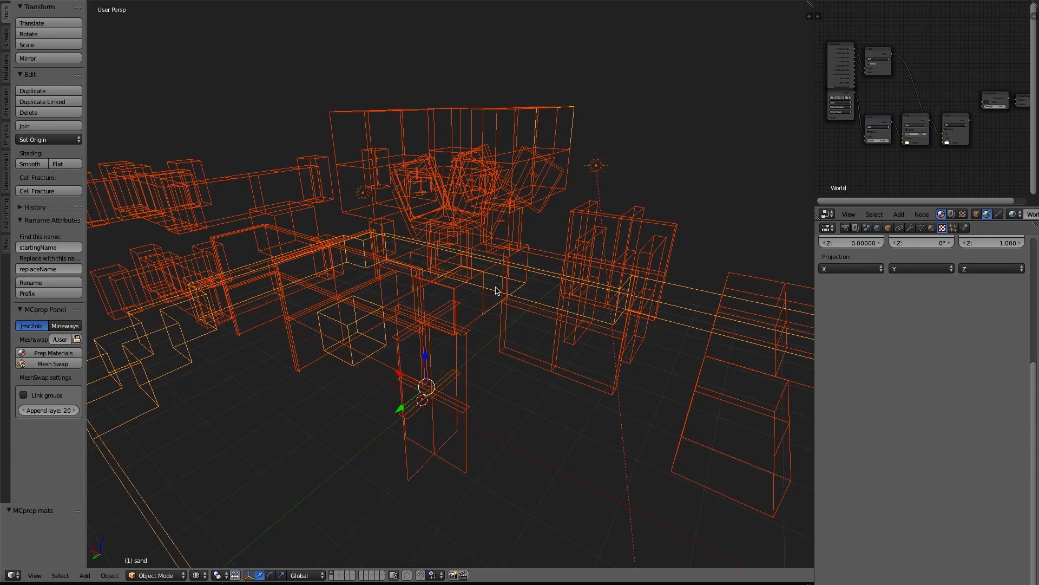
Show the material node trees of the spruce log, torch and glass objects in the node editor
{"action": "key", "text": "z"}
{"action": "right_click", "coordinate": [459, 301]}
{"action": "right_click", "coordinate": [459, 302]}
{"action": "left_click", "coordinate": [976, 215]}
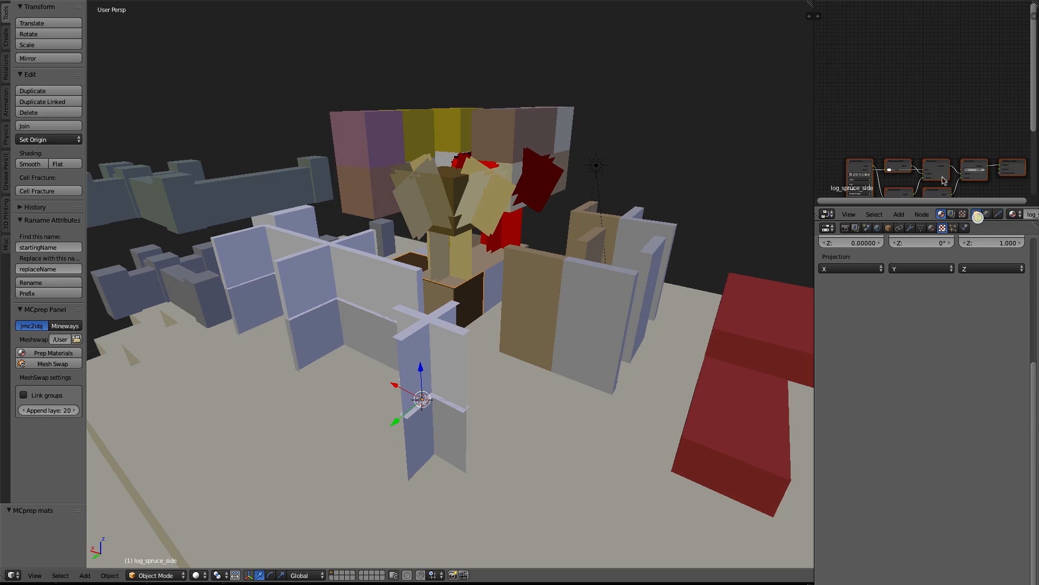
{"action": "key", "text": "Home"}
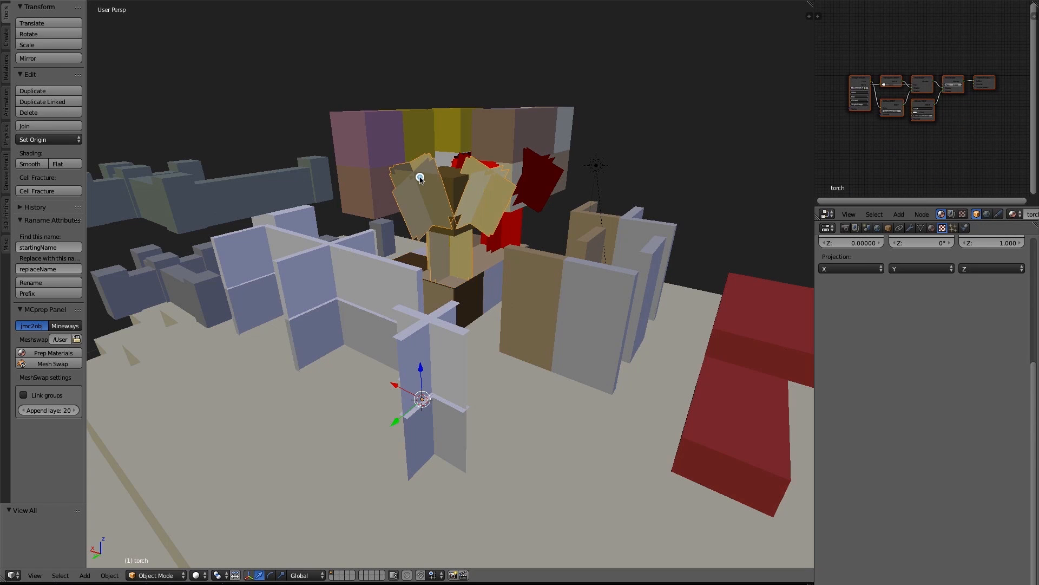
{"action": "right_click", "coordinate": [291, 211]}
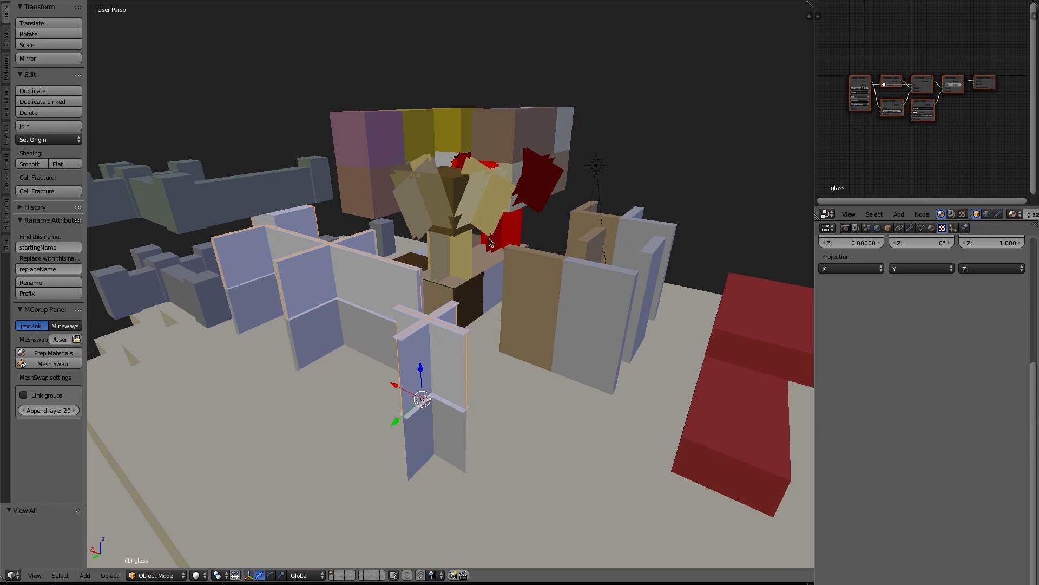
{"action": "middle_click_drag", "start_coordinate": [491, 241], "coordinate": [466, 249]}
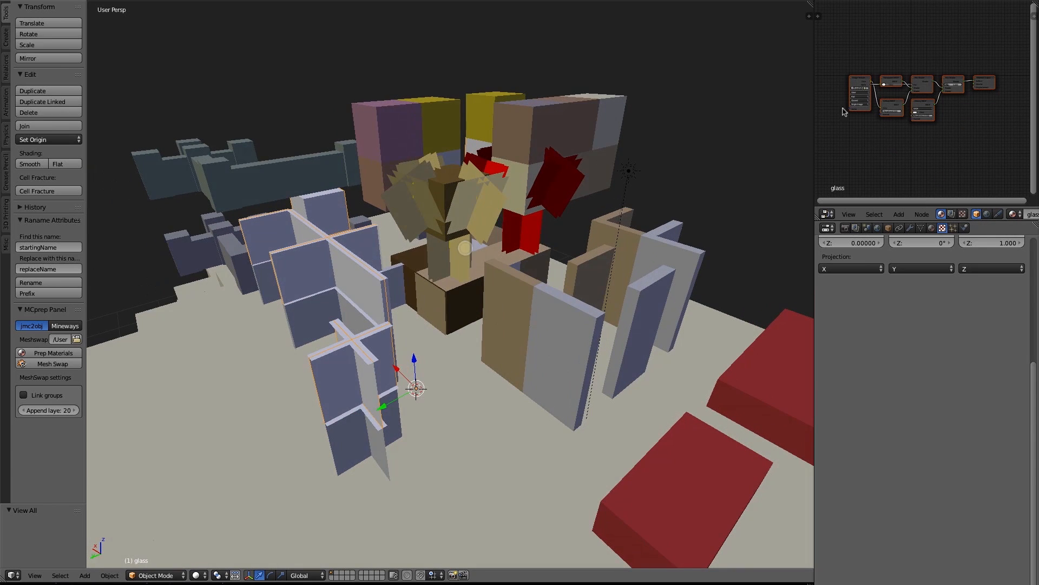
Connect the environment image to the background in the World nodes and preview the scene in rendered shading
{"action": "left_click", "coordinate": [986, 214]}
{"action": "scroll", "coordinate": [921, 107], "scroll_direction": "up", "scroll_amount": 3}
{"action": "left_click_drag", "start_coordinate": [919, 104], "coordinate": [931, 91]}
{"action": "middle_click_drag", "start_coordinate": [923, 92], "coordinate": [933, 92]}
{"action": "mouse_move", "coordinate": [830, 80]}
{"action": "left_mouse_down"}
{"action": "mouse_move", "coordinate": [896, 92]}
{"action": "mouse_move", "coordinate": [945, 85]}
{"action": "left_mouse_up"}
{"action": "key", "text": "shift+z"}
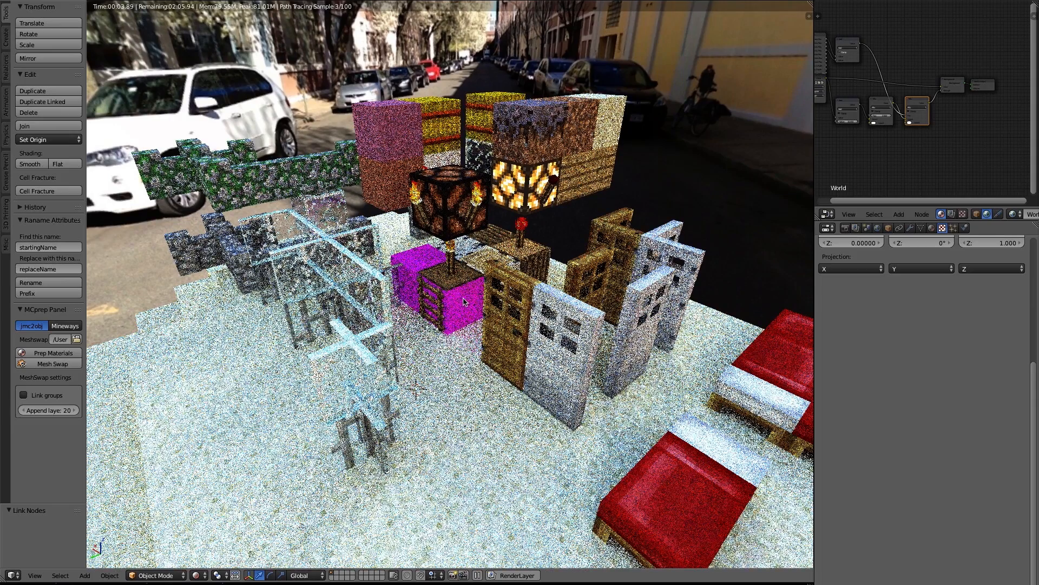
Preview the redstone lamps and torches up close in rendered shading
{"action": "key", "text": "z"}
{"action": "mouse_move", "coordinate": [436, 233]}
{"action": "middle_mouse_down", "text": "shift"}
{"action": "mouse_move", "coordinate": [488, 276]}
{"action": "mouse_move", "coordinate": [444, 275]}
{"action": "mouse_move", "coordinate": [485, 271]}
{"action": "mouse_move", "coordinate": [452, 254]}
{"action": "mouse_move", "coordinate": [515, 254]}
{"action": "mouse_move", "coordinate": [434, 294]}
{"action": "mouse_move", "coordinate": [507, 271]}
{"action": "middle_mouse_up", "text": "shift"}
{"action": "scroll", "coordinate": [489, 276], "scroll_direction": "up", "scroll_amount": 3}
{"action": "key", "text": "alt+z"}
{"action": "key", "text": "shift+z"}
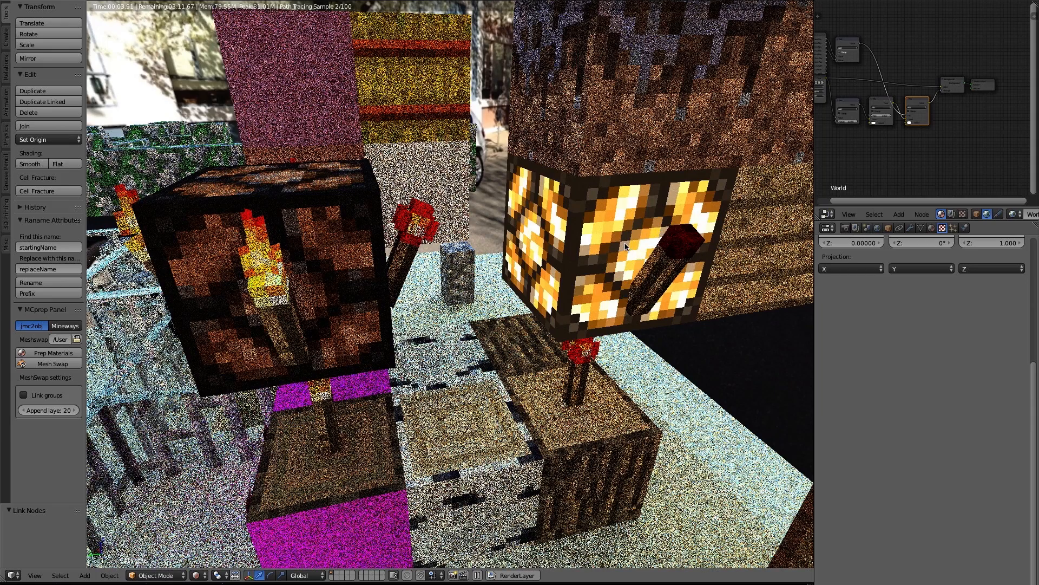
Select the torch object and examine the torches around the unlit lamp in rendered shading from another angle
{"action": "key", "text": "z"}
{"action": "key", "text": "z"}
{"action": "middle_click_drag", "start_coordinate": [452, 262], "coordinate": [578, 274]}
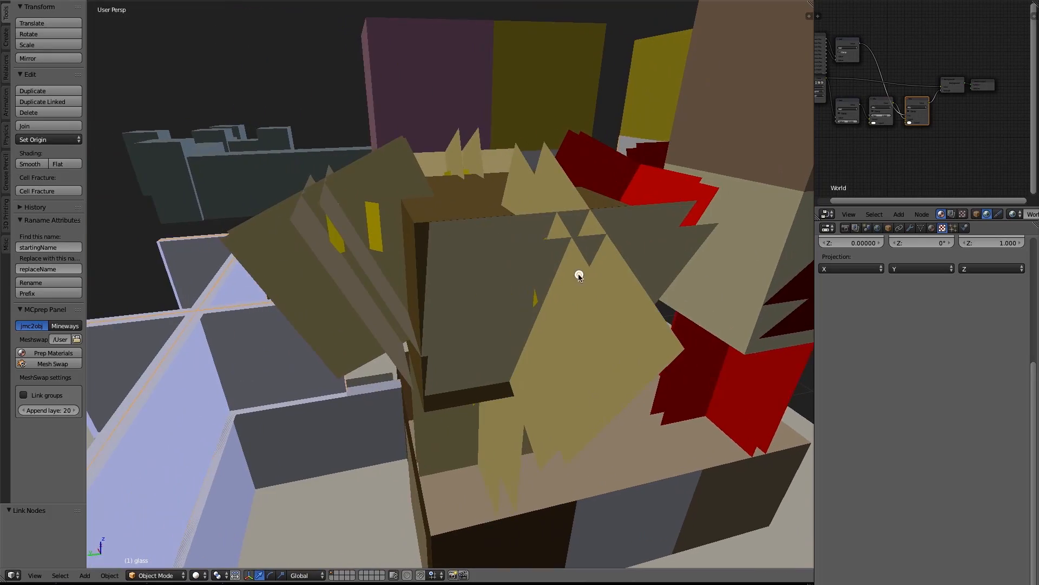
{"action": "right_click", "coordinate": [334, 272]}
{"action": "middle_click_drag", "start_coordinate": [336, 269], "coordinate": [364, 267]}
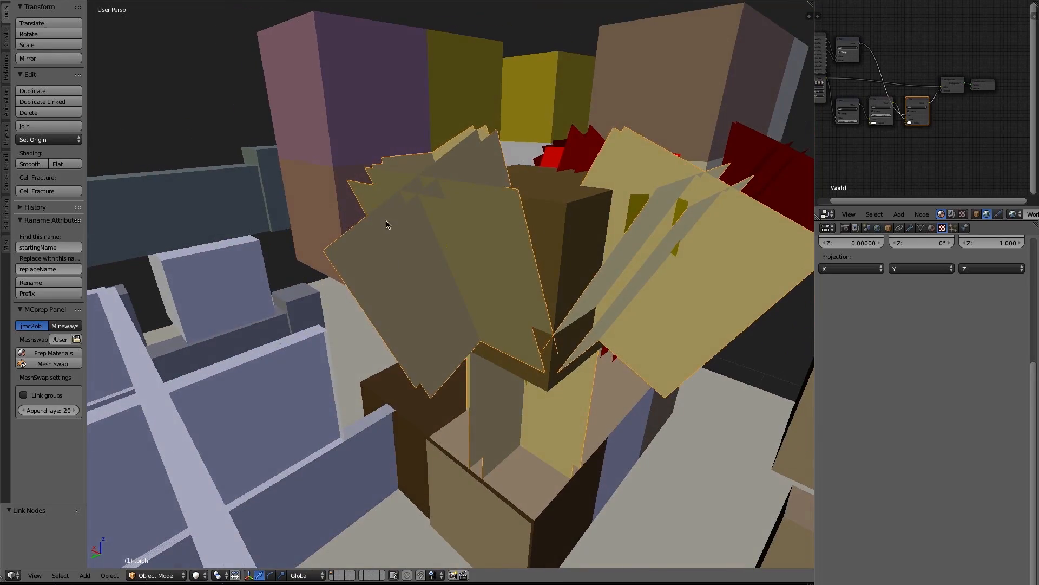
{"action": "key", "text": "alt+z"}
{"action": "key", "text": "shift+z"}
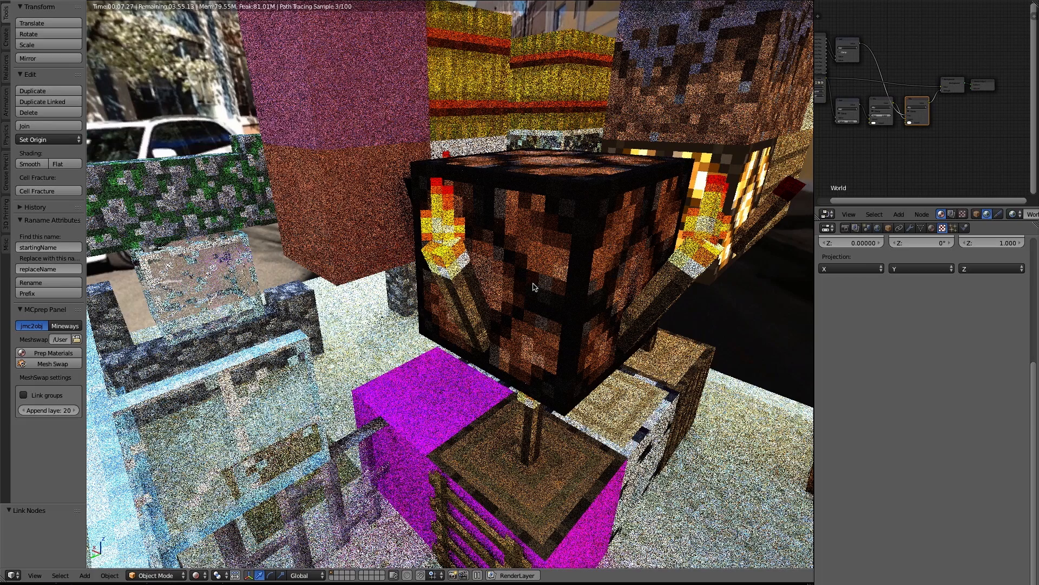
Select the glass object and examine the glass panes and the bars below them in rendered shading
{"action": "key", "text": "z"}
{"action": "key", "text": "z"}
{"action": "mouse_move", "coordinate": [537, 271]}
{"action": "middle_mouse_down"}
{"action": "mouse_move", "coordinate": [450, 298]}
{"action": "mouse_move", "coordinate": [529, 218]}
{"action": "mouse_move", "coordinate": [459, 227]}
{"action": "mouse_move", "coordinate": [453, 212]}
{"action": "middle_mouse_up"}
{"action": "right_click", "coordinate": [392, 298]}
{"action": "right_click", "coordinate": [332, 140]}
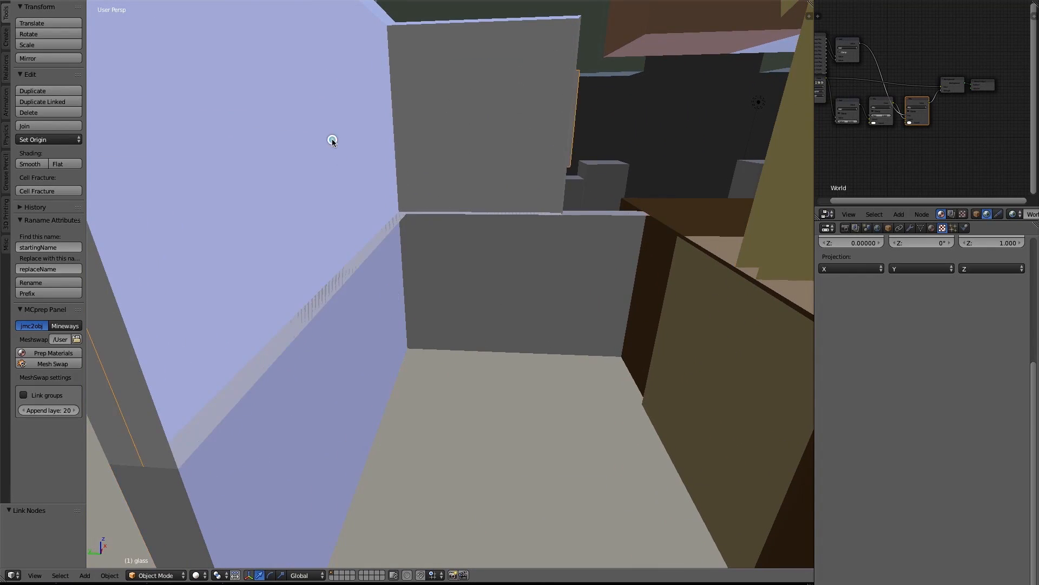
{"action": "scroll", "coordinate": [341, 163], "scroll_direction": "down", "scroll_amount": 3}
{"action": "key", "text": "alt+z"}
{"action": "key", "text": "shift+z"}
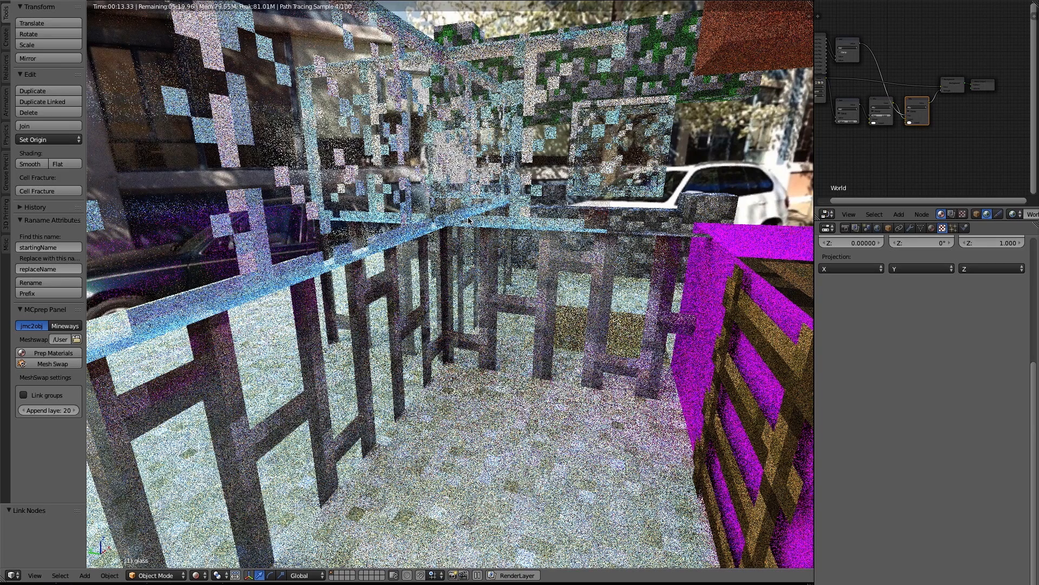
Select every object in the scene and replace the supported blocks with 3D models using MCprep's Mesh Swap
{"action": "key", "text": "z"}
{"action": "key", "text": "z"}
{"action": "middle_click_drag", "start_coordinate": [457, 222], "coordinate": [512, 251]}
{"action": "scroll", "coordinate": [512, 253], "scroll_direction": "down", "scroll_amount": 5}
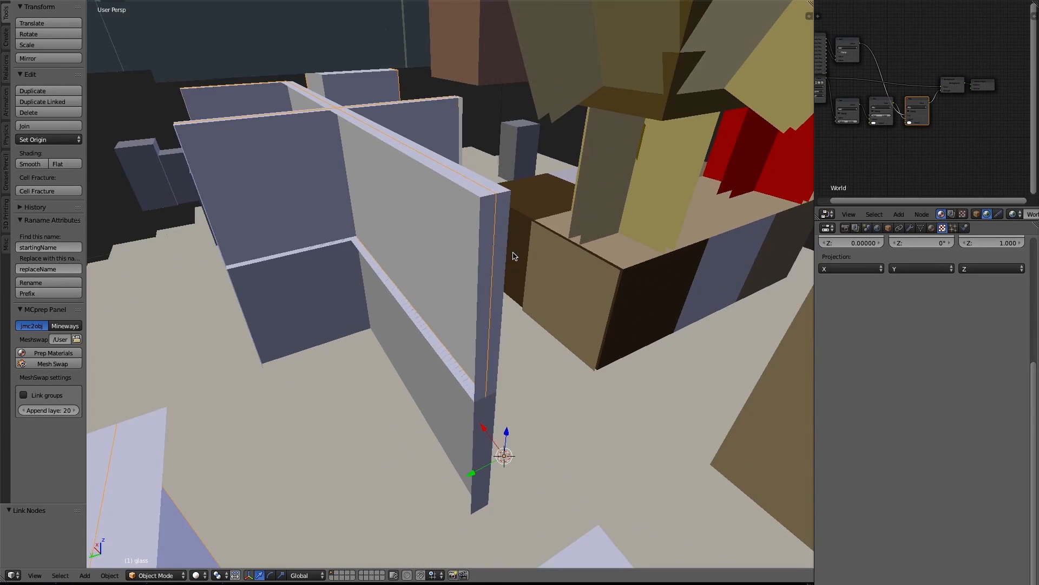
{"action": "scroll", "coordinate": [512, 252], "scroll_direction": "down", "scroll_amount": 8}
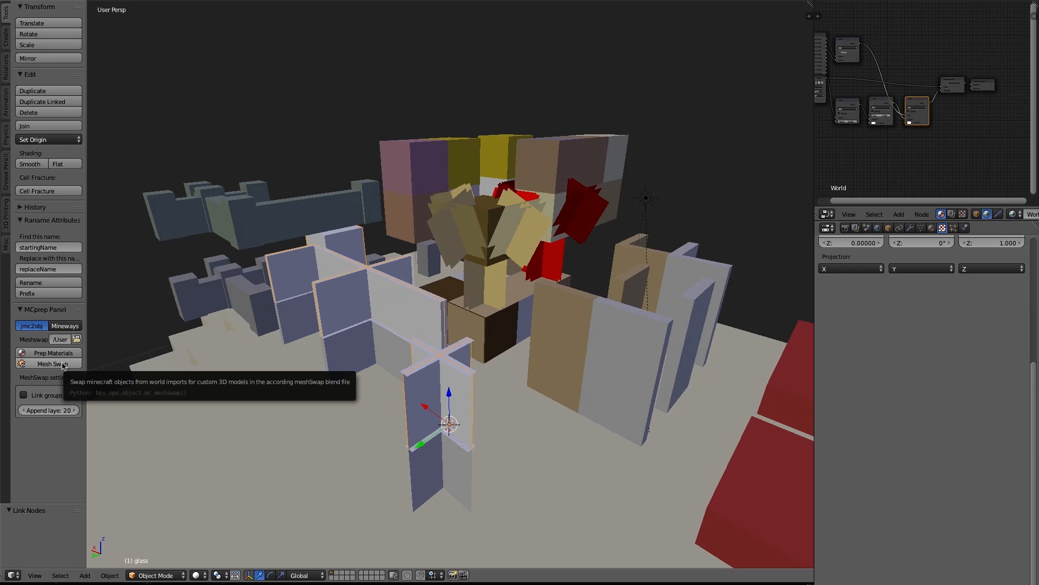
{"action": "scroll", "coordinate": [379, 295], "scroll_direction": "up", "scroll_amount": 2}
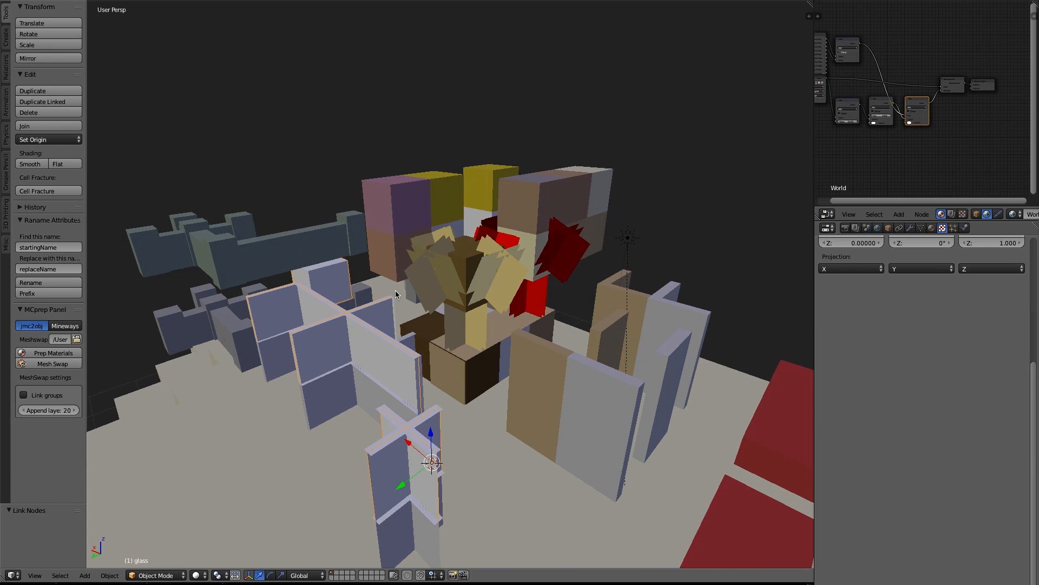
{"action": "key", "text": "a"}
{"action": "key", "text": "a"}
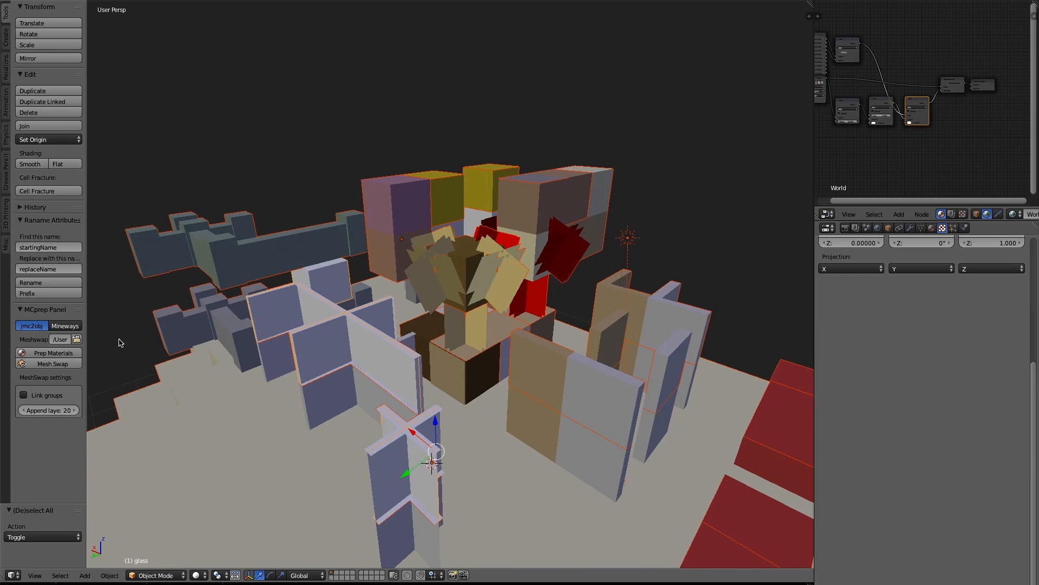
{"action": "left_click", "coordinate": [53, 364]}
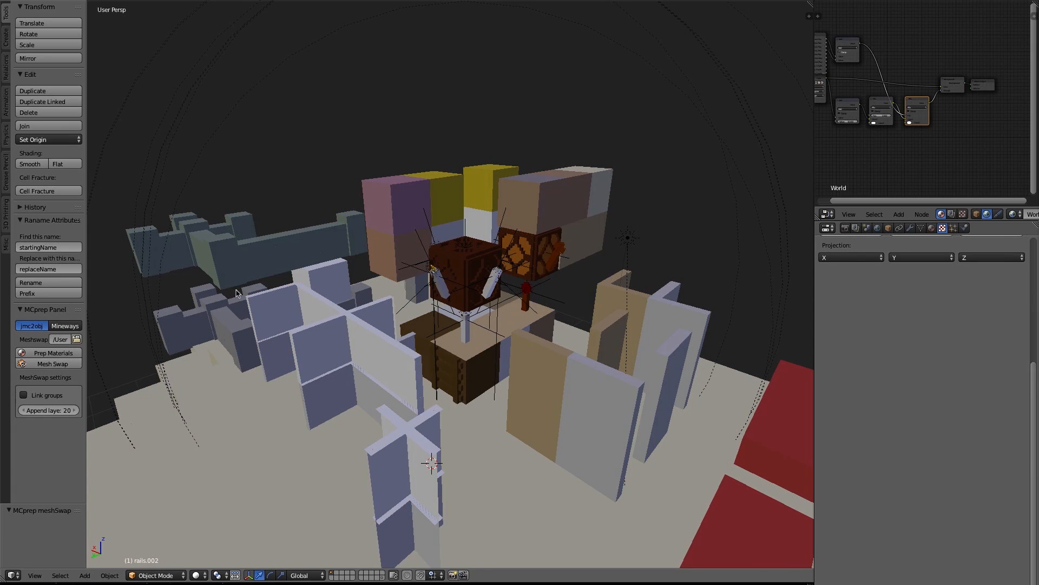
Select the unlit redstone lamp and try rotating it freely as a separate object
{"action": "scroll", "coordinate": [447, 271], "scroll_direction": "up", "scroll_amount": 5}
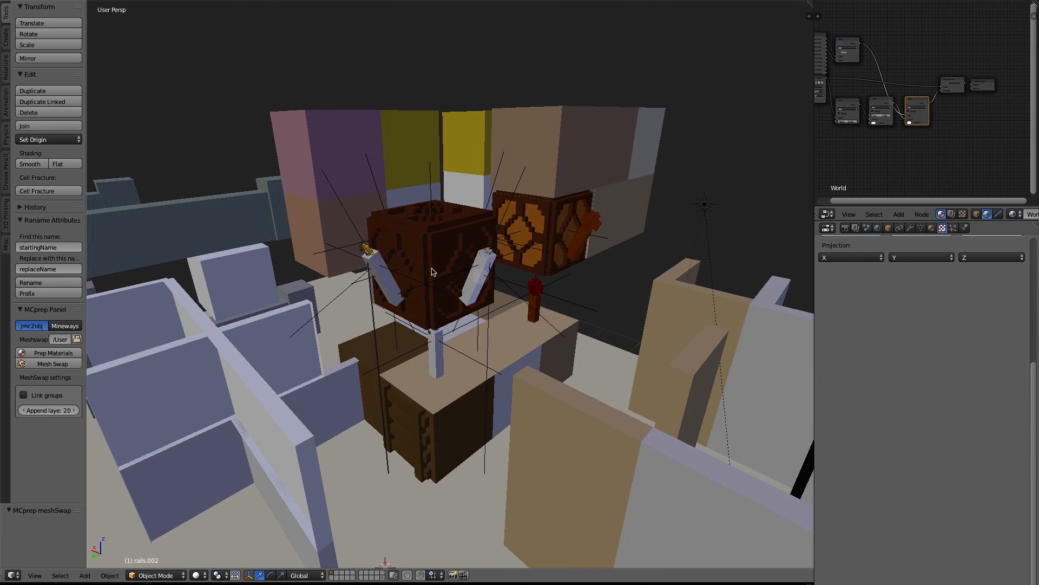
{"action": "right_click", "coordinate": [421, 245]}
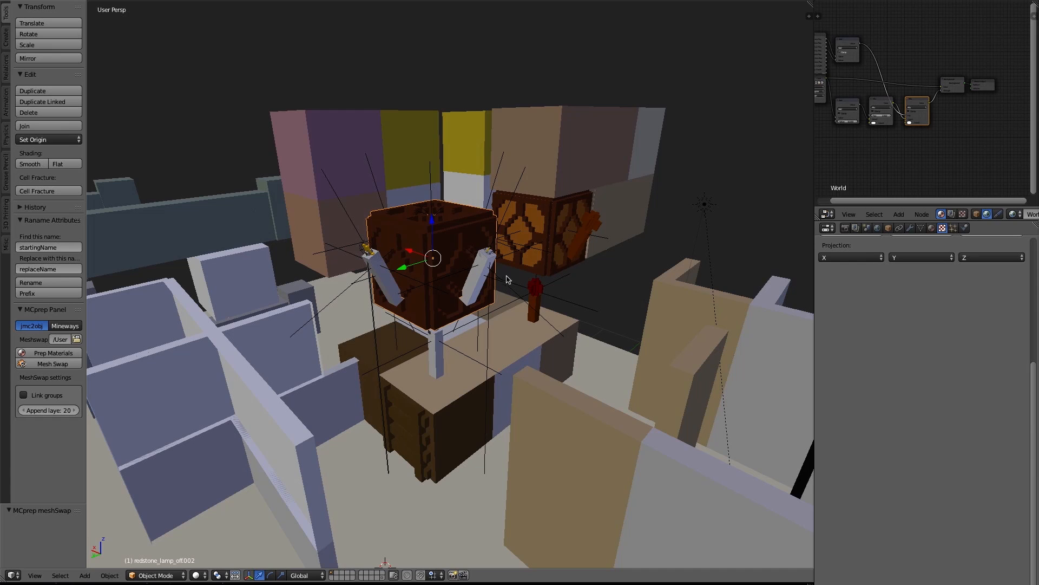
{"action": "key", "text": "r"}
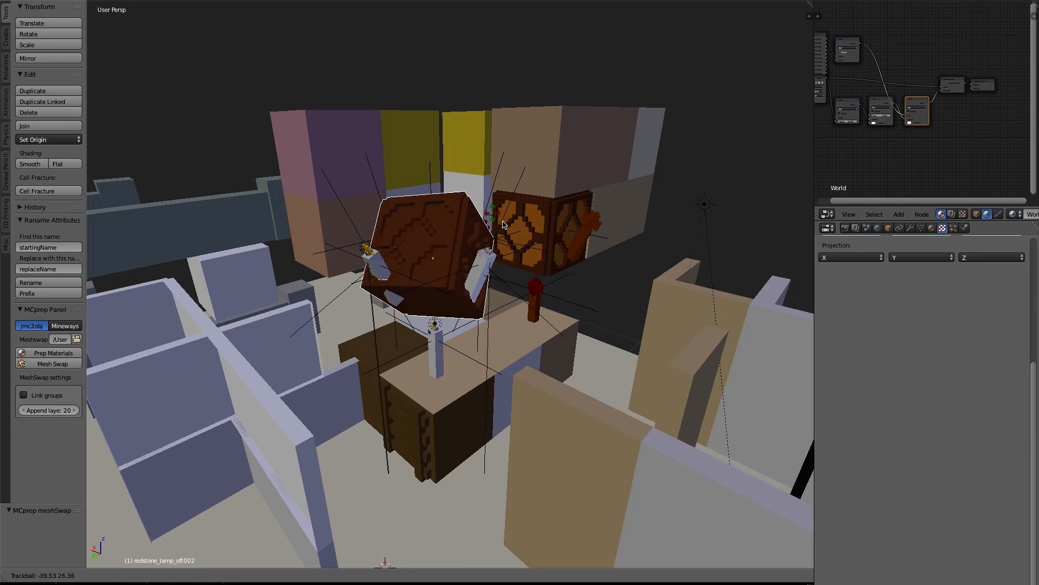
{"action": "key", "text": "Escape"}
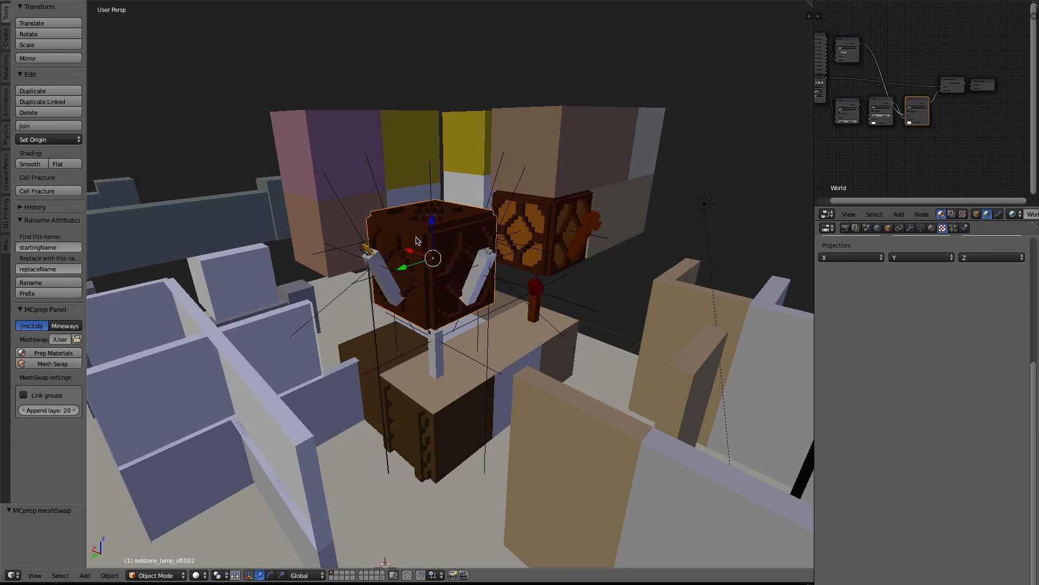
Preview the swapped lamps, torches and surrounding blocks in rendered shading, and return to solid shading
{"action": "key", "text": "alt+z"}
{"action": "key", "text": "shift+z"}
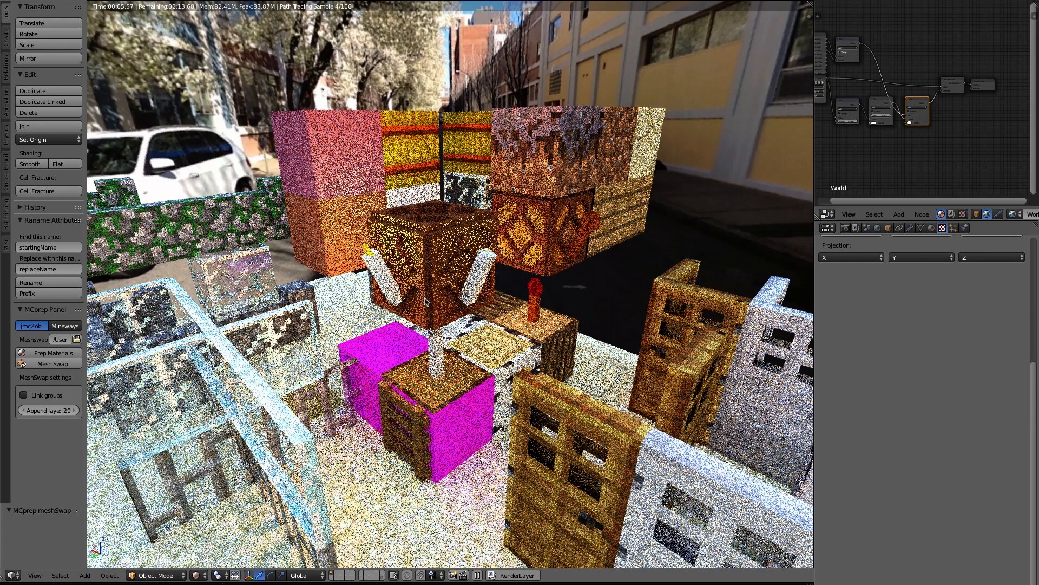
{"action": "key", "text": "z"}
{"action": "key", "text": "z"}
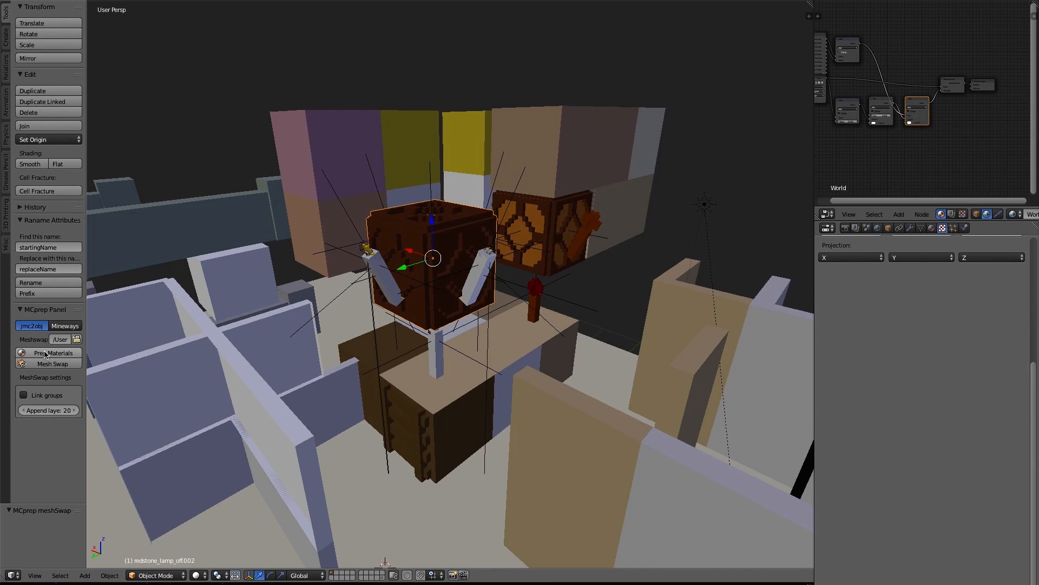
Select every object, prepare their materials with MCprep, and check the lamp and torches in rendered shading
{"action": "scroll", "coordinate": [379, 300], "scroll_direction": "up", "scroll_amount": 4}
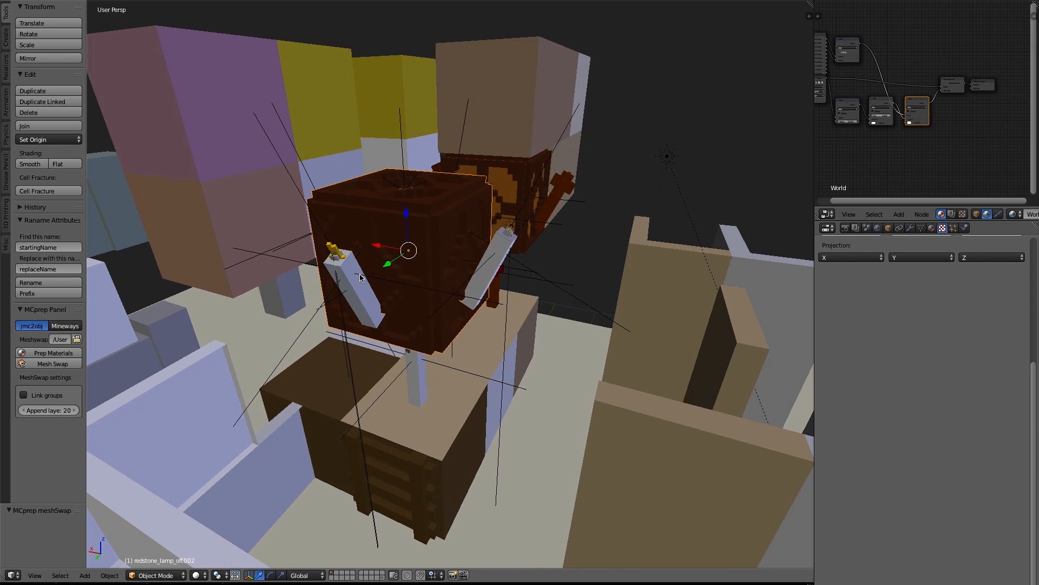
{"action": "key", "text": "a"}
{"action": "key", "text": "a"}
{"action": "left_click", "coordinate": [57, 355]}
{"action": "key", "text": "alt+z"}
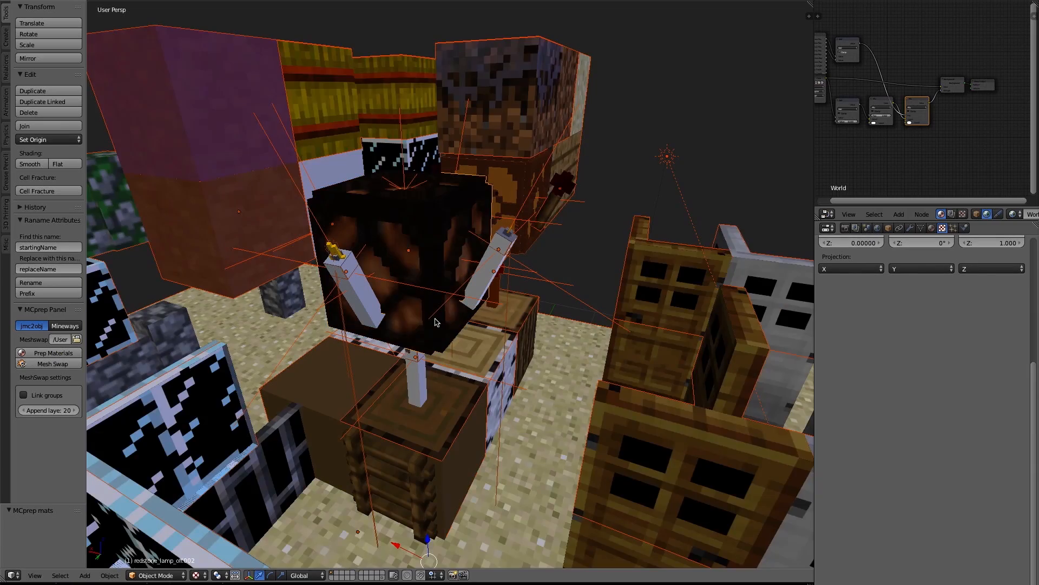
{"action": "key", "text": "shift+z"}
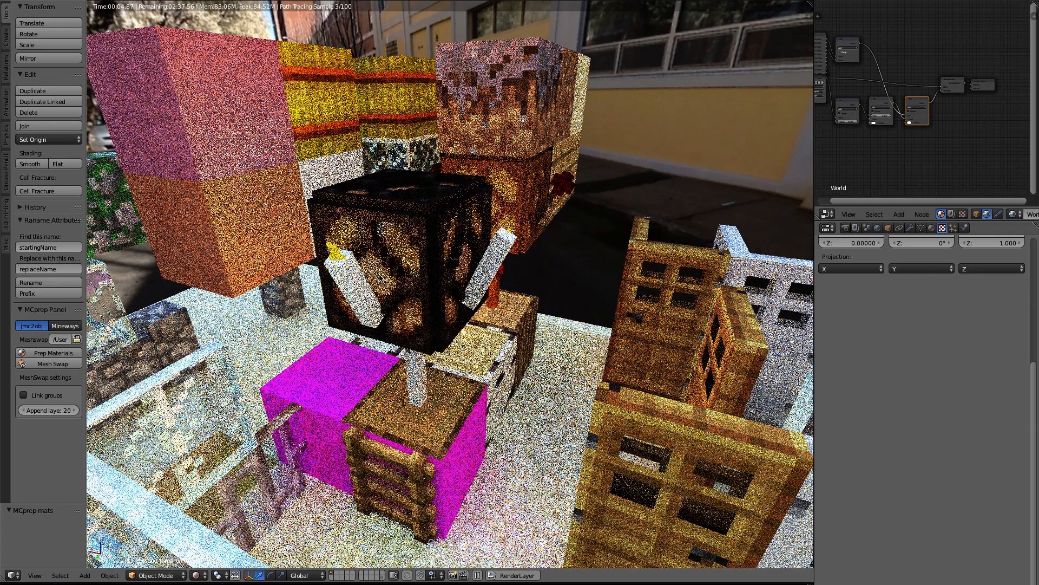
{"action": "key", "text": "shift+z"}
{"action": "key", "text": "alt+z"}
Select the torch beside the unlit lamp and play the animation to view its flame and smoke particles
{"action": "key", "text": "a"}
{"action": "right_click", "coordinate": [308, 322]}
{"action": "right_click", "coordinate": [307, 322]}
{"action": "middle_click_drag", "start_coordinate": [373, 320], "coordinate": [391, 306]}
{"action": "key", "text": "alt+a"}
{"action": "scroll", "coordinate": [391, 306], "scroll_direction": "up", "scroll_amount": 2}
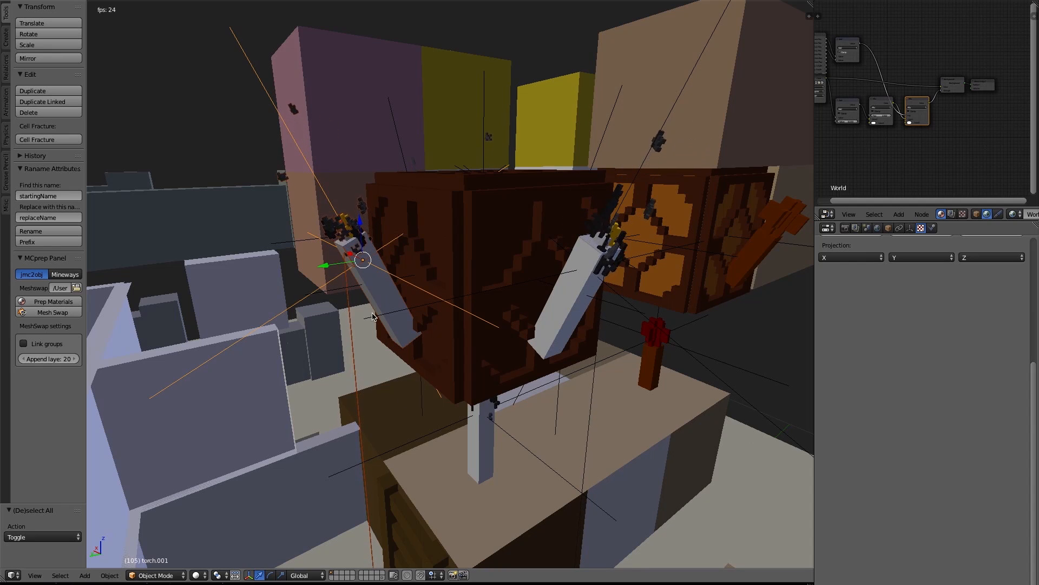
{"action": "key", "text": "alt+a"}
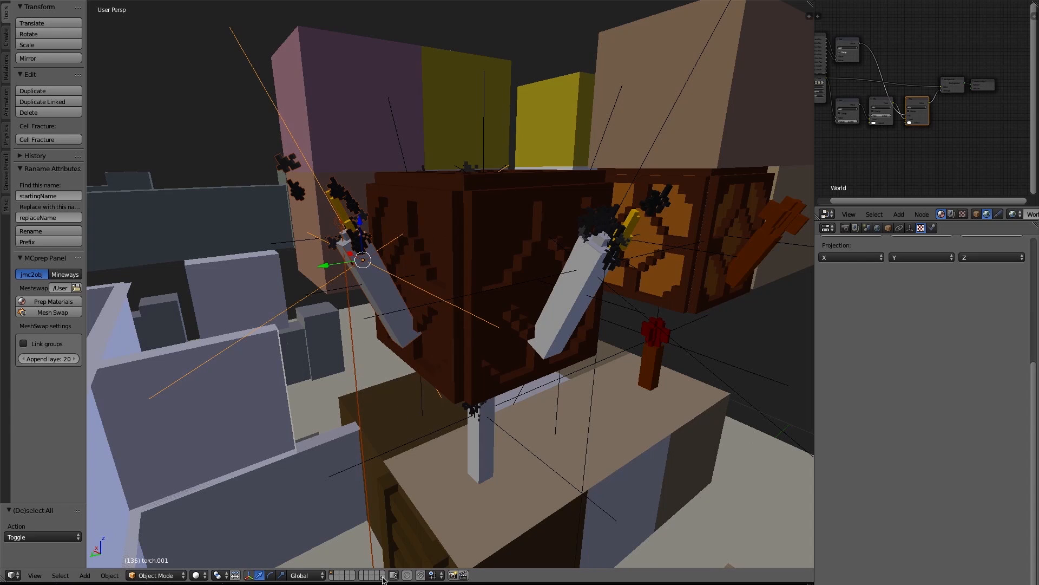
Show only layer 20, where the swap models are stored, and prepare their materials with MCprep
{"action": "scroll", "coordinate": [55, 362], "scroll_direction": "down", "scroll_amount": 1, "text": "ctrl"}
{"action": "scroll", "coordinate": [56, 362], "scroll_direction": "up", "scroll_amount": 1, "text": "ctrl"}
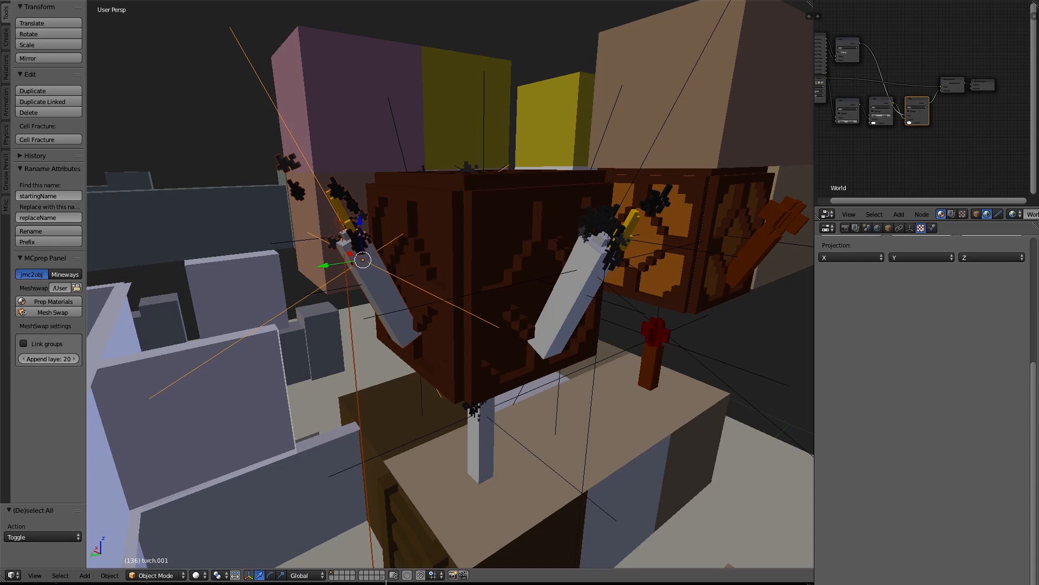
{"action": "left_click", "coordinate": [382, 579]}
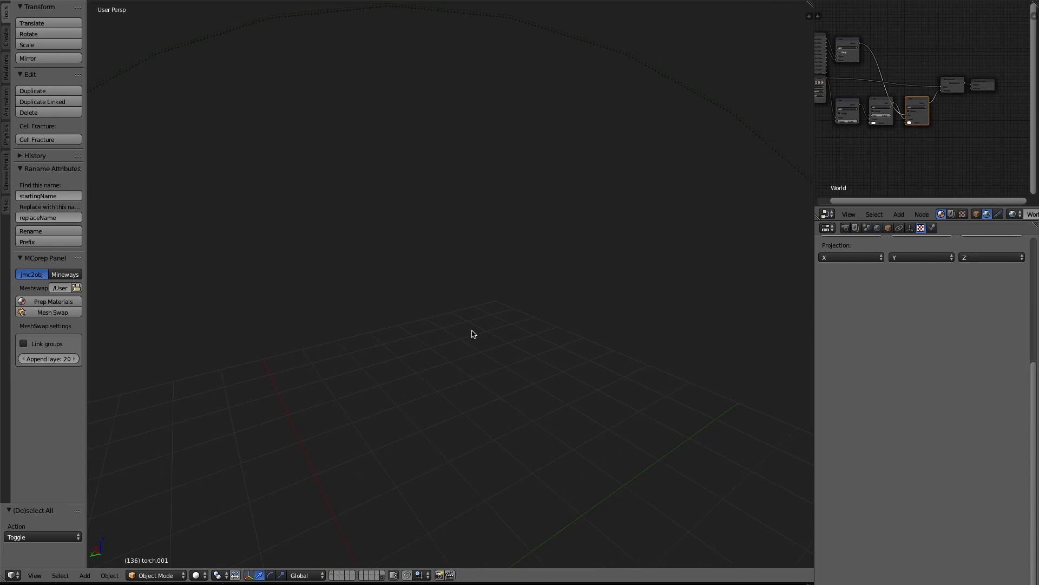
{"action": "middle_click_drag", "start_coordinate": [515, 355], "coordinate": [410, 215], "text": "shift"}
{"action": "key", "text": "a"}
{"action": "key", "text": "a"}
{"action": "right_click", "coordinate": [463, 310]}
{"action": "right_click", "coordinate": [425, 322]}
{"action": "right_click", "coordinate": [350, 315]}
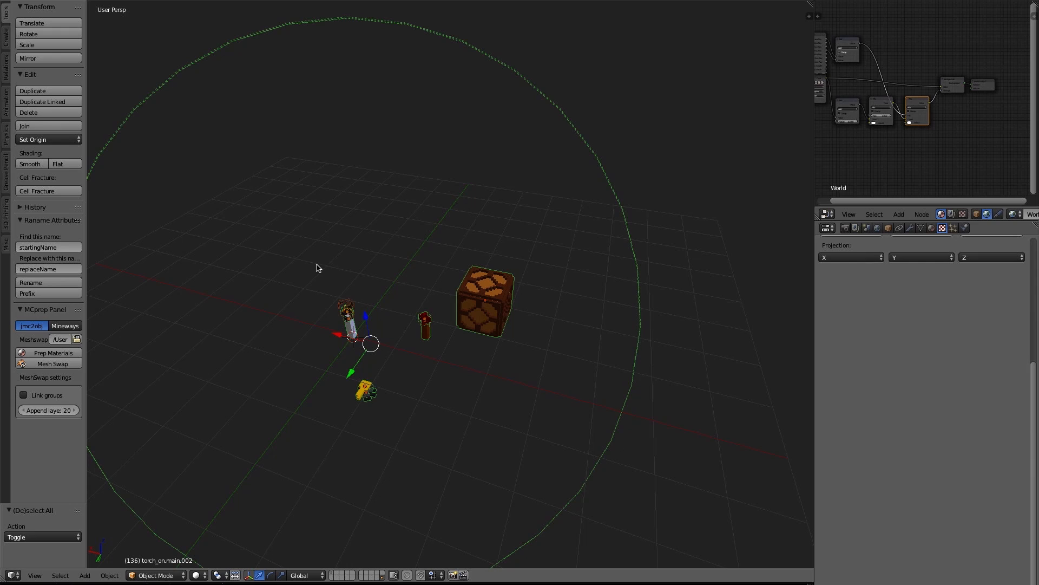
{"action": "left_click", "coordinate": [68, 353]}
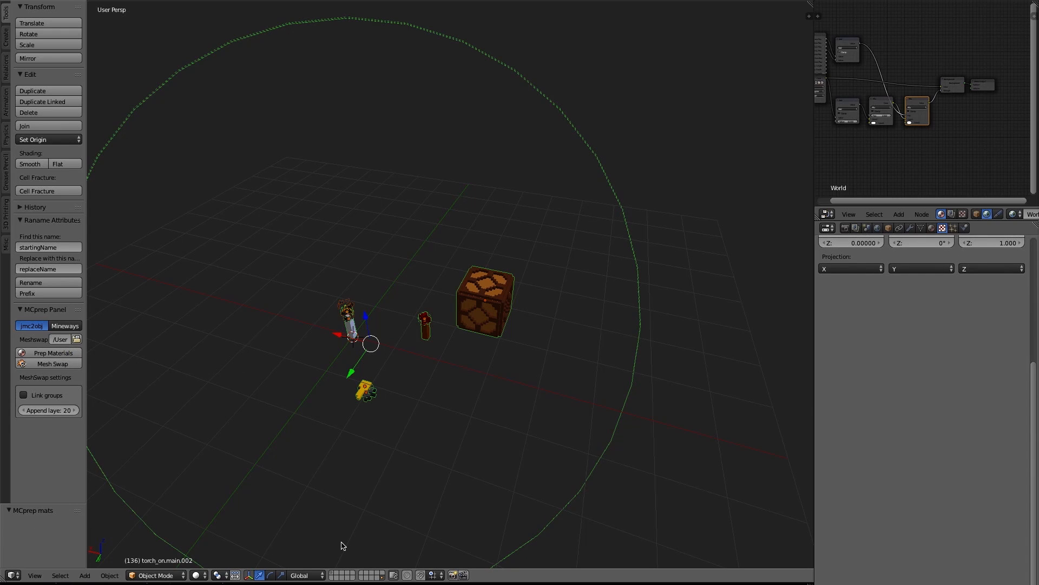
Show layer 1 again and preview the whole scene in rendered shading
{"action": "left_click", "coordinate": [332, 574]}
{"action": "mouse_move", "coordinate": [413, 240]}
{"action": "middle_mouse_down", "text": "shift"}
{"action": "mouse_move", "coordinate": [452, 278]}
{"action": "mouse_move", "coordinate": [426, 313]}
{"action": "middle_mouse_up", "text": "shift"}
{"action": "key", "text": "shift+z"}
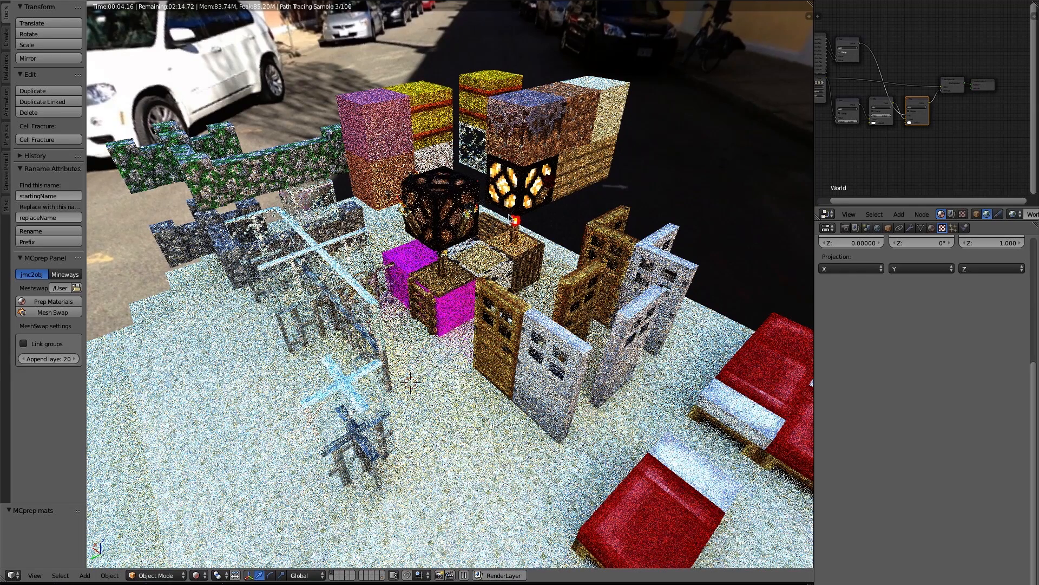
{"action": "key", "text": "z"}
{"action": "key", "text": "z"}
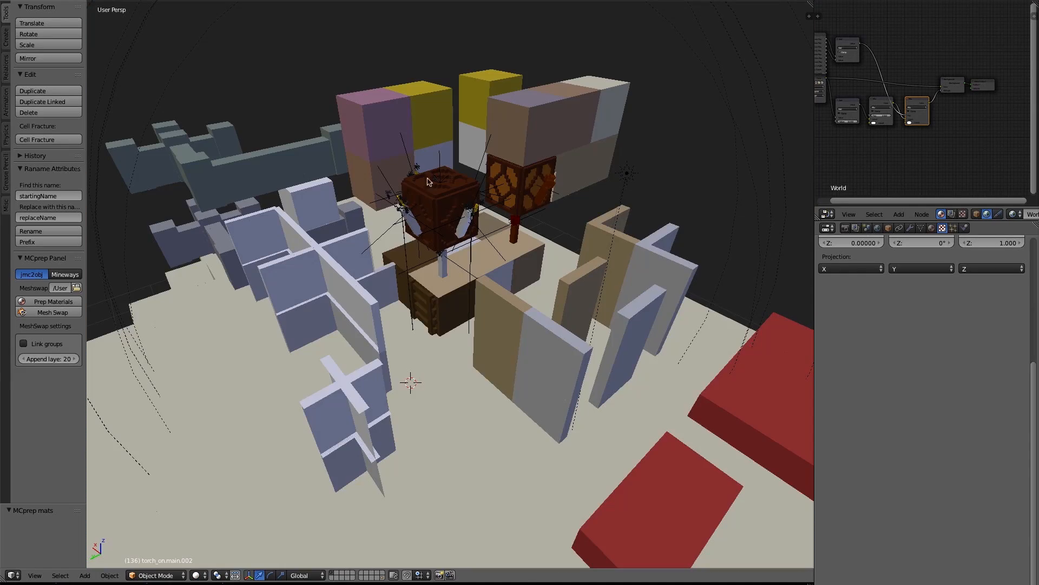
Switch the scene's render engine to Blender Render and preview the blocks in rendered shading
{"action": "left_click", "coordinate": [379, 0]}
{"action": "left_click", "coordinate": [379, 1]}
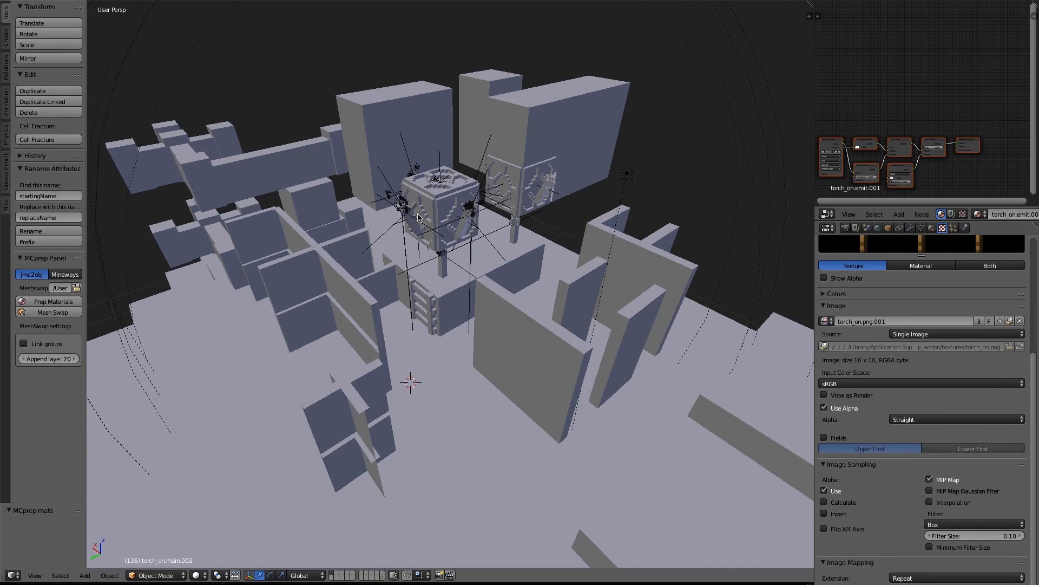
{"action": "key", "text": "alt+z"}
{"action": "key", "text": "shift+z"}
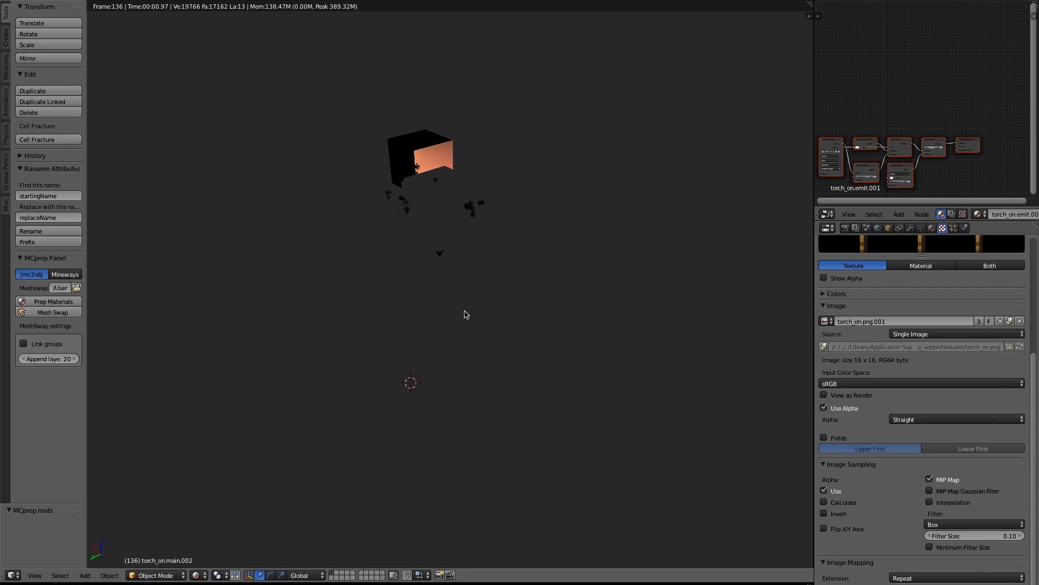
{"action": "key", "text": "z"}
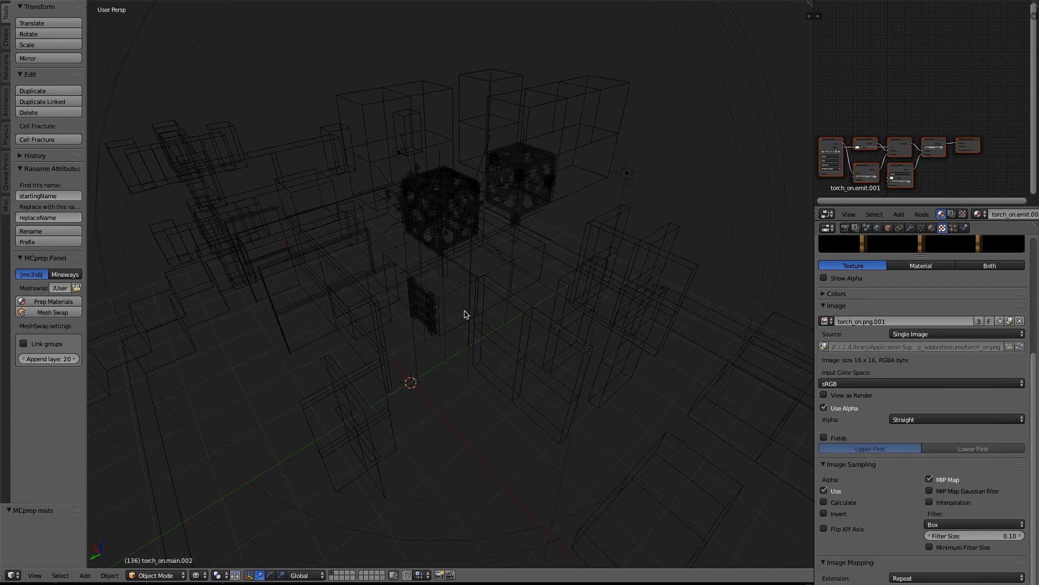
{"action": "key", "text": "z"}
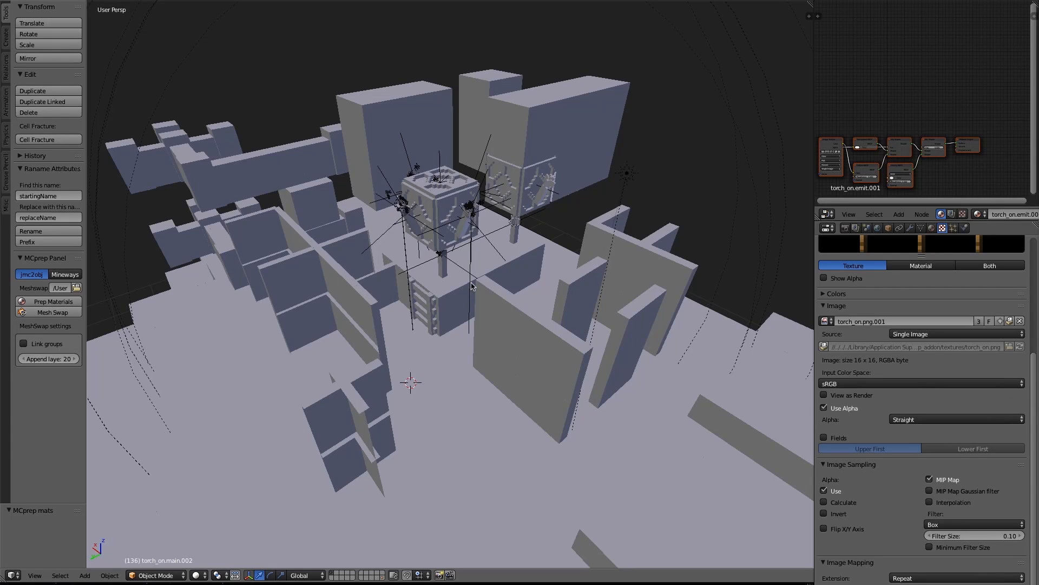
Show layer 20 alongside layer 1, prepare all objects' materials with MCprep, and preview them in rendered shading
{"action": "left_click", "coordinate": [382, 579], "text": "shift"}
{"action": "key", "text": "a"}
{"action": "key", "text": "a"}
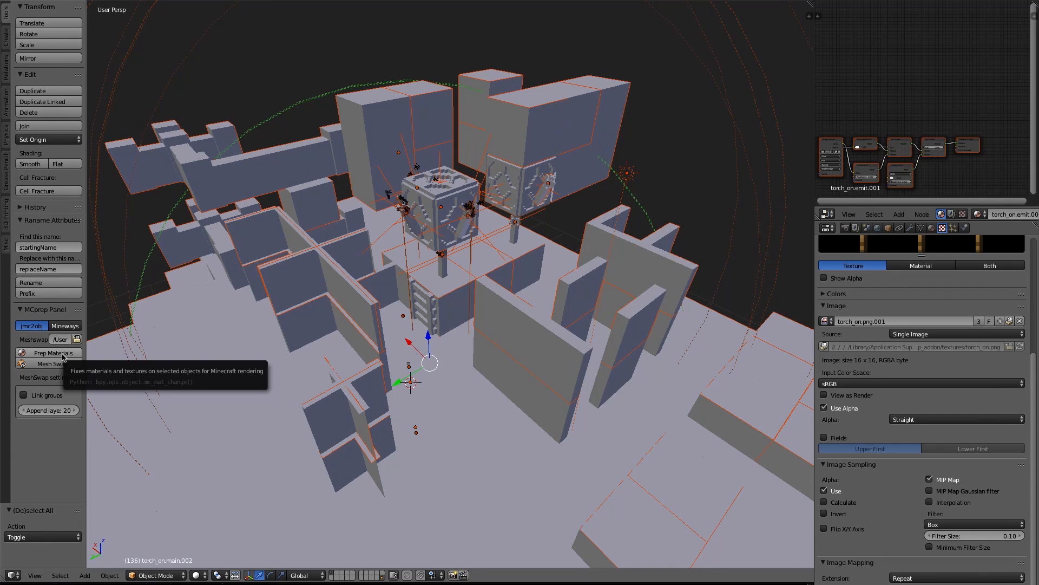
{"action": "left_click", "coordinate": [53, 353]}
{"action": "key", "text": "shift+z"}
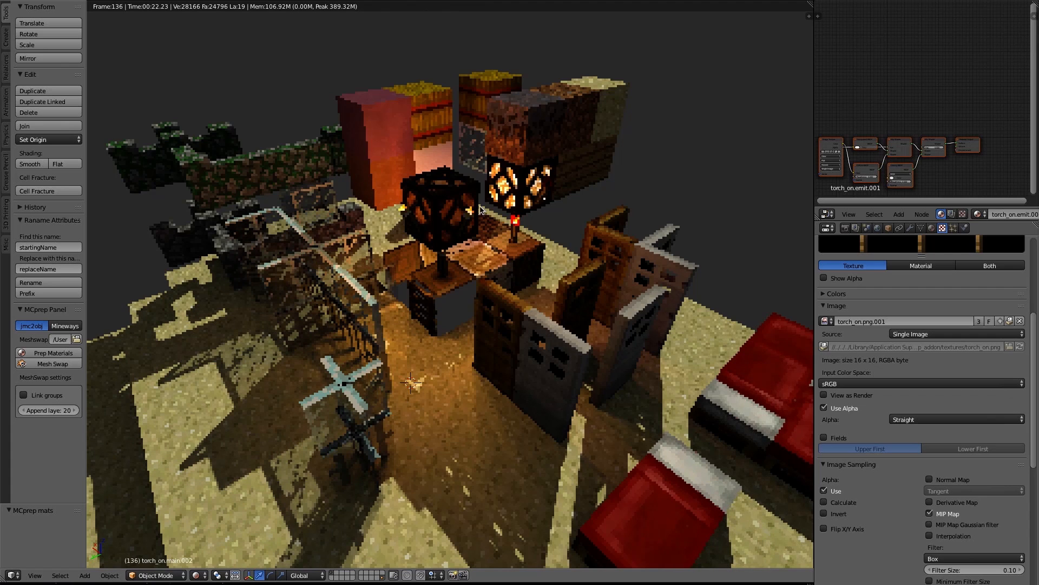
{"action": "key", "text": "z"}
{"action": "key", "text": "z"}
Select the unlit redstone lamp and hide it to expose the torches around it
{"action": "mouse_move", "coordinate": [436, 200]}
{"action": "middle_mouse_down"}
{"action": "mouse_move", "coordinate": [435, 212]}
{"action": "mouse_move", "coordinate": [497, 249]}
{"action": "mouse_move", "coordinate": [486, 258]}
{"action": "mouse_move", "coordinate": [371, 203]}
{"action": "middle_mouse_up"}
{"action": "key", "text": "a"}
{"action": "right_click", "coordinate": [287, 191]}
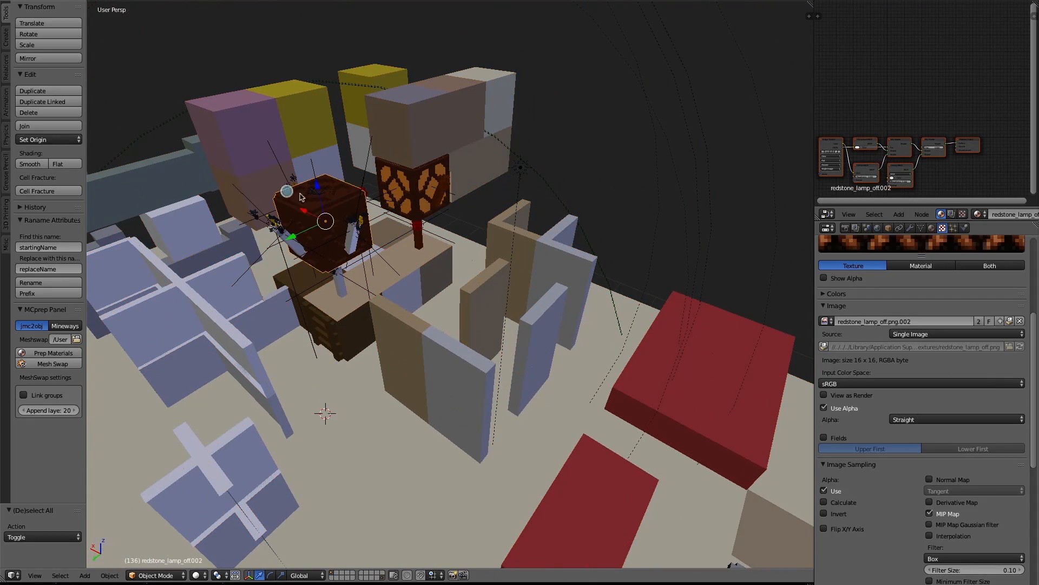
{"action": "right_click", "coordinate": [361, 232]}
{"action": "middle_click_drag", "start_coordinate": [276, 211], "coordinate": [399, 204]}
{"action": "scroll", "coordinate": [401, 195], "scroll_direction": "up", "scroll_amount": 5}
{"action": "right_click", "coordinate": [327, 239]}
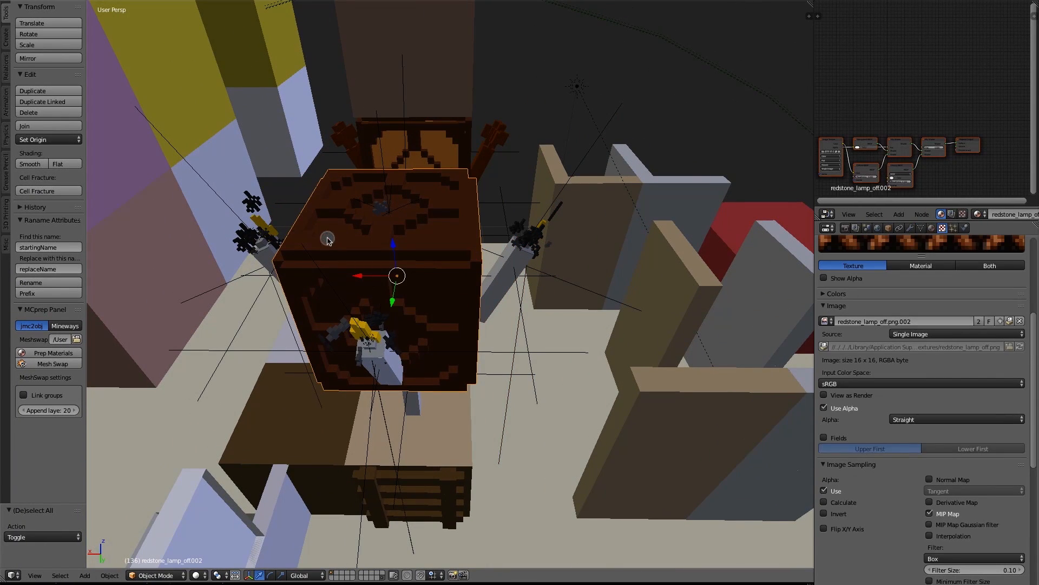
{"action": "key", "text": "h"}
Delete two of the surplus objects exposed around the hidden lamp
{"action": "middle_click_drag", "start_coordinate": [370, 256], "coordinate": [330, 249]}
{"action": "right_click", "coordinate": [363, 261]}
{"action": "key", "text": "g"}
{"action": "right_click", "coordinate": [394, 165]}
{"action": "key", "text": "x"}
{"action": "left_click", "coordinate": [394, 164]}
{"action": "right_click", "coordinate": [346, 241]}
{"action": "key", "text": "x"}
{"action": "left_click", "coordinate": [347, 242]}
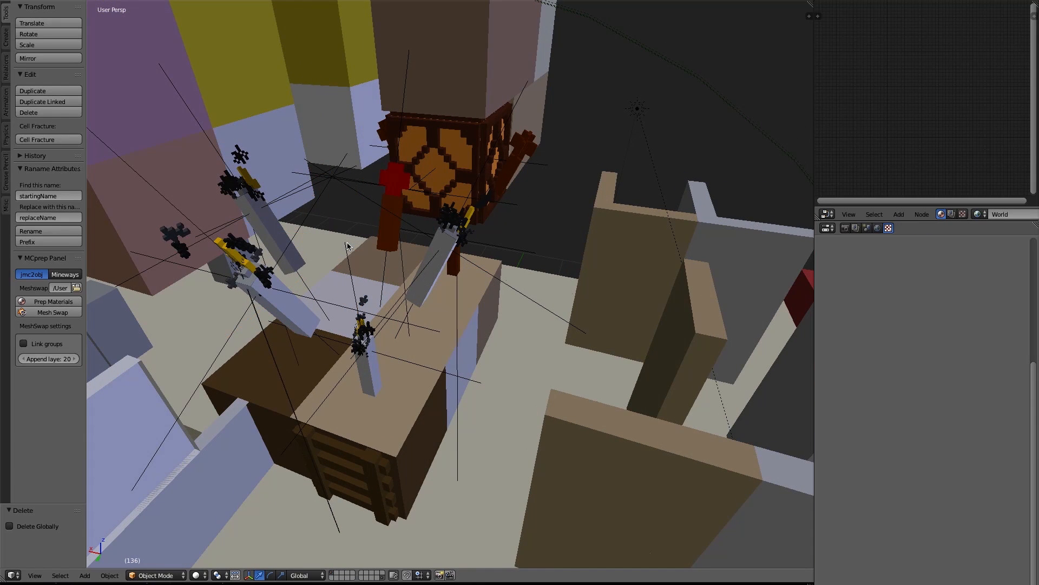
Undo the two deletions and the hiding of the redstone lamp
{"action": "scroll", "coordinate": [347, 246], "scroll_direction": "down", "scroll_amount": 2}
{"action": "key", "text": "ctrl+z"}
{"action": "scroll", "coordinate": [347, 246], "scroll_direction": "down", "scroll_amount": 3}
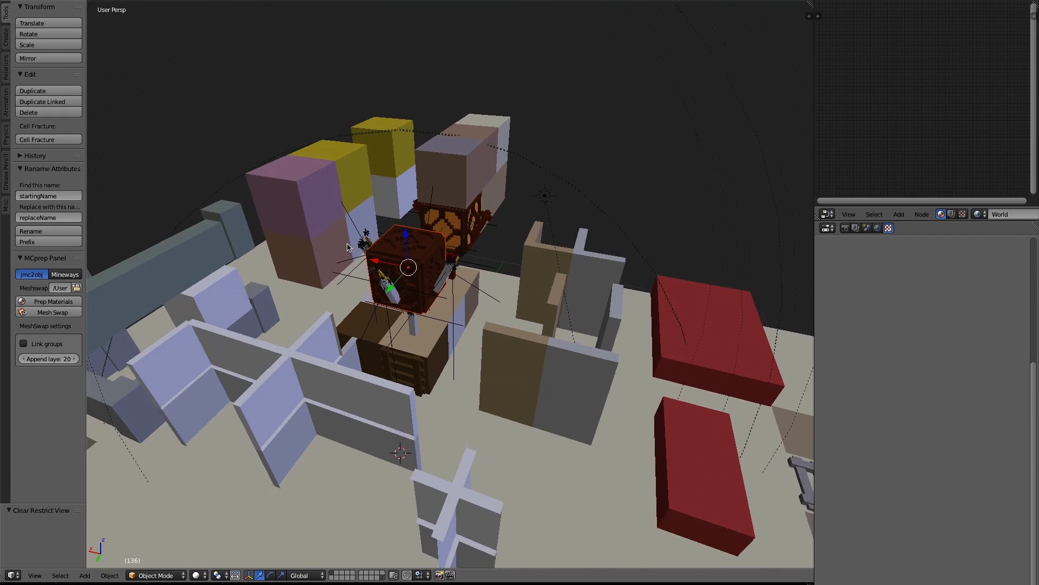
{"action": "middle_click_drag", "start_coordinate": [413, 259], "coordinate": [378, 260]}
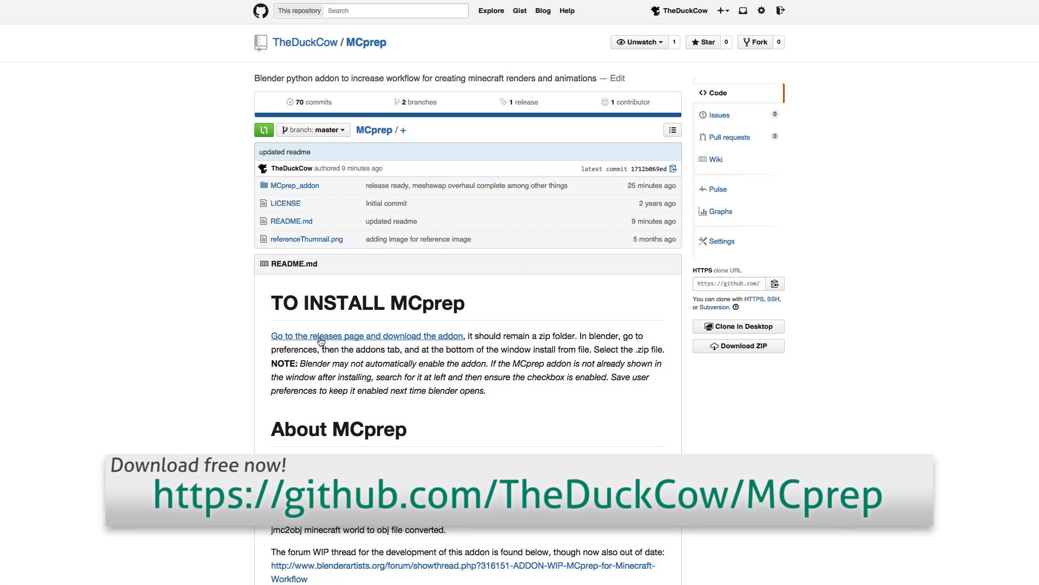
Switch to the MCprep repository on GitHub, go to its releases page and download MCprep_addon_v2.zip
{"action": "left_click", "coordinate": [523, 108]}
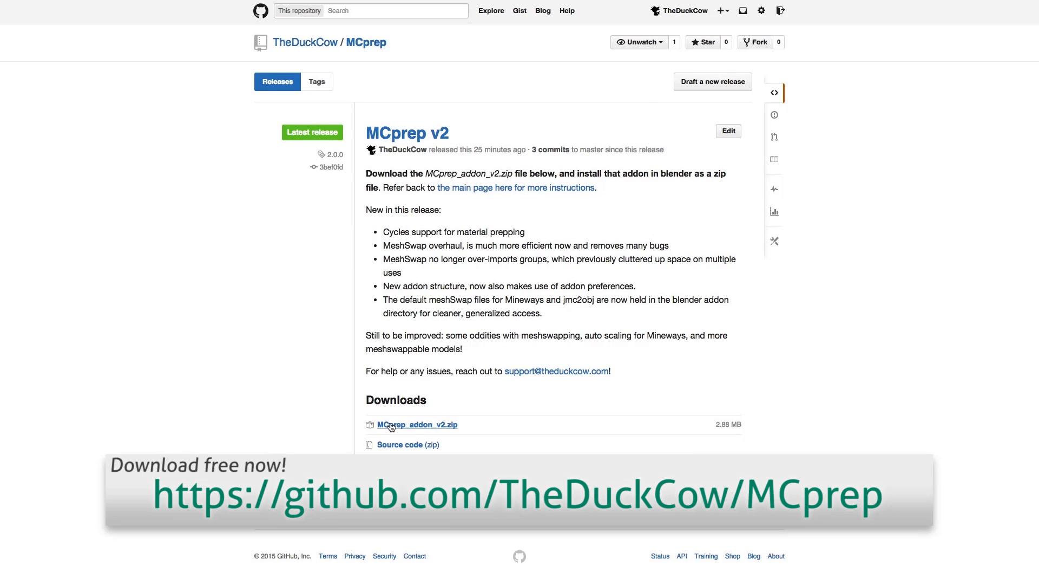
{"action": "left_click", "coordinate": [441, 427]}
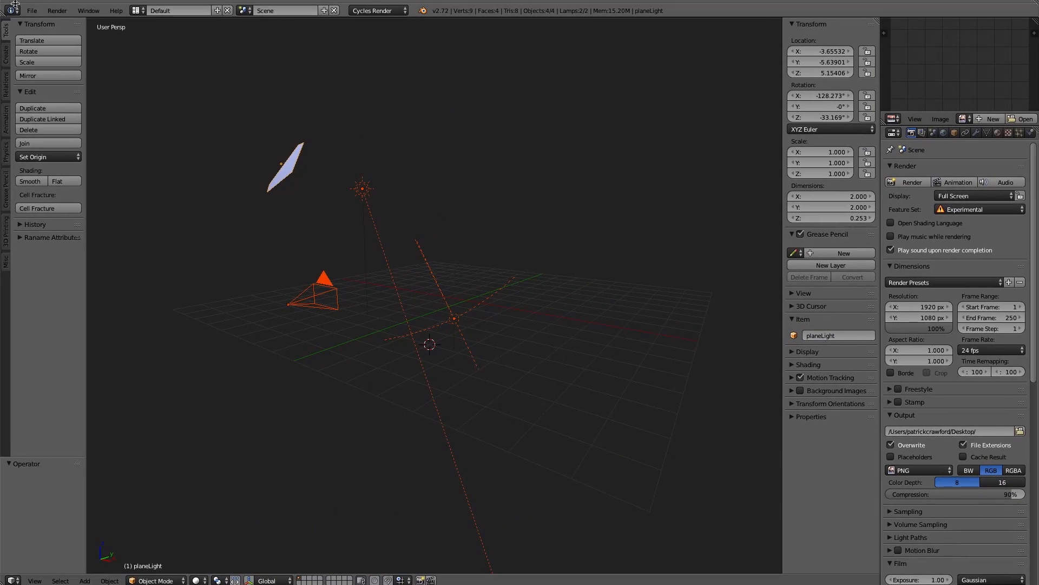
In the add-on preferences, clear the search filter and install the add-on from MCprep_addon_v2.zip in the Desktop folder
{"action": "left_click", "coordinate": [30, 11]}
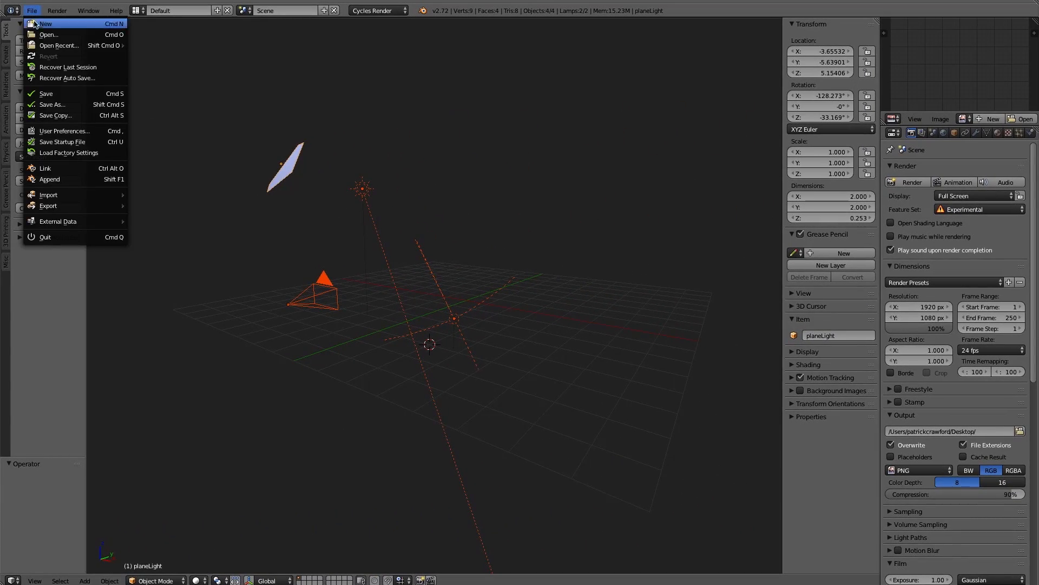
{"action": "left_click", "coordinate": [54, 133]}
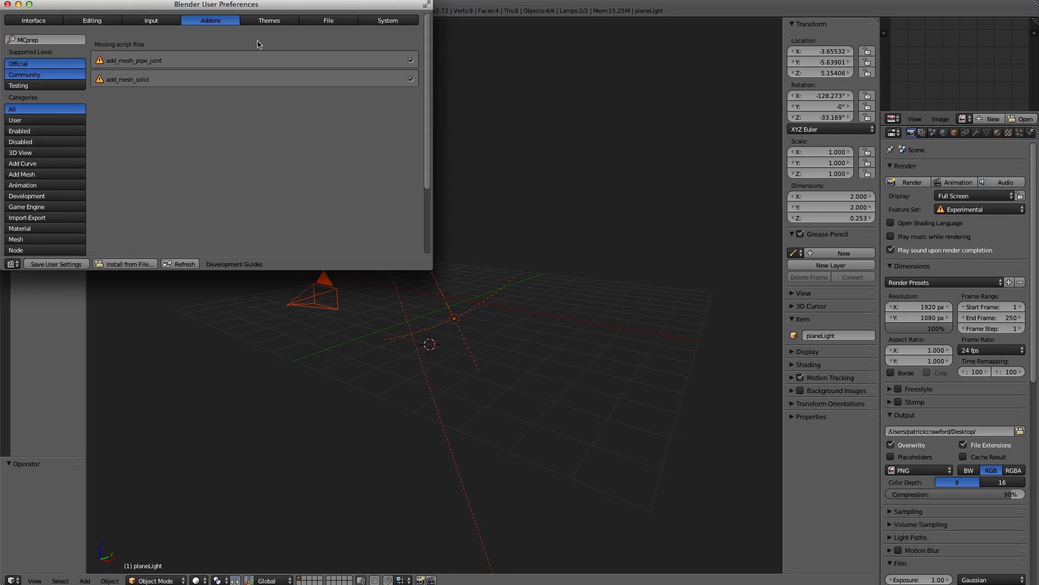
{"action": "left_click_drag", "start_coordinate": [219, 5], "coordinate": [430, 66]}
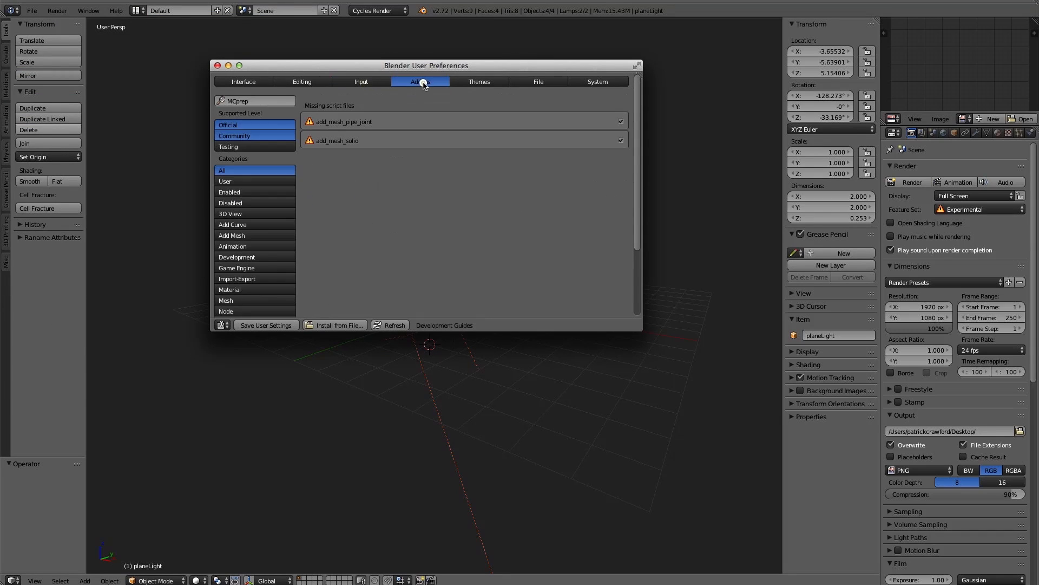
{"action": "left_click", "coordinate": [259, 100]}
{"action": "key", "text": "BackSpace"}
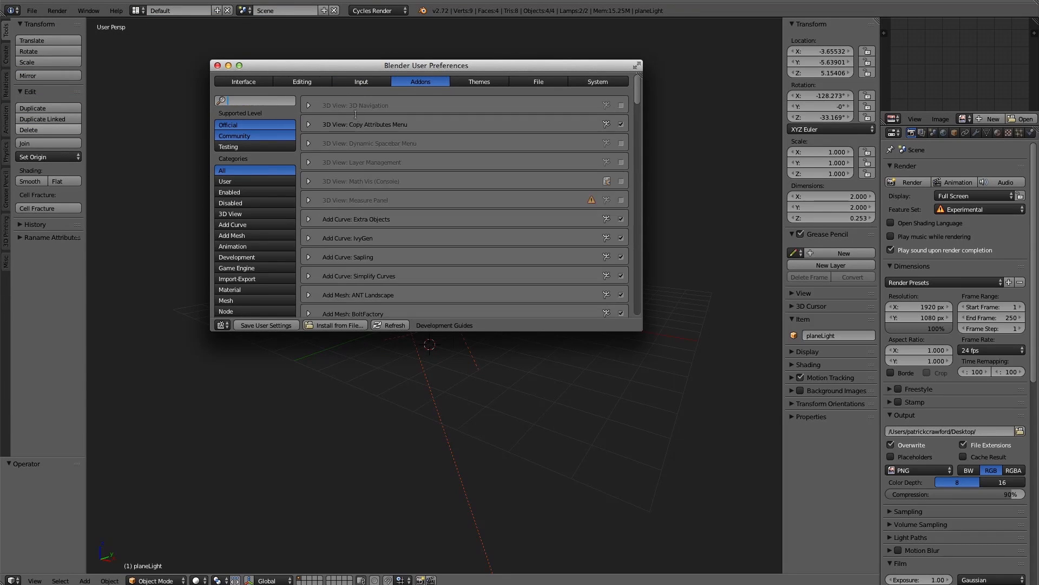
{"action": "left_click", "coordinate": [336, 325]}
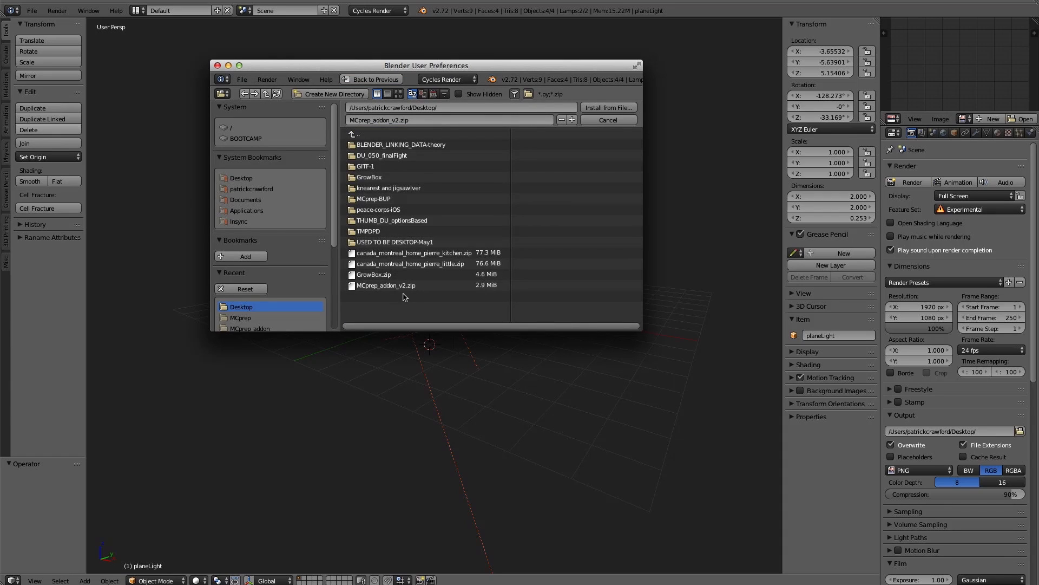
{"action": "left_click", "coordinate": [379, 287]}
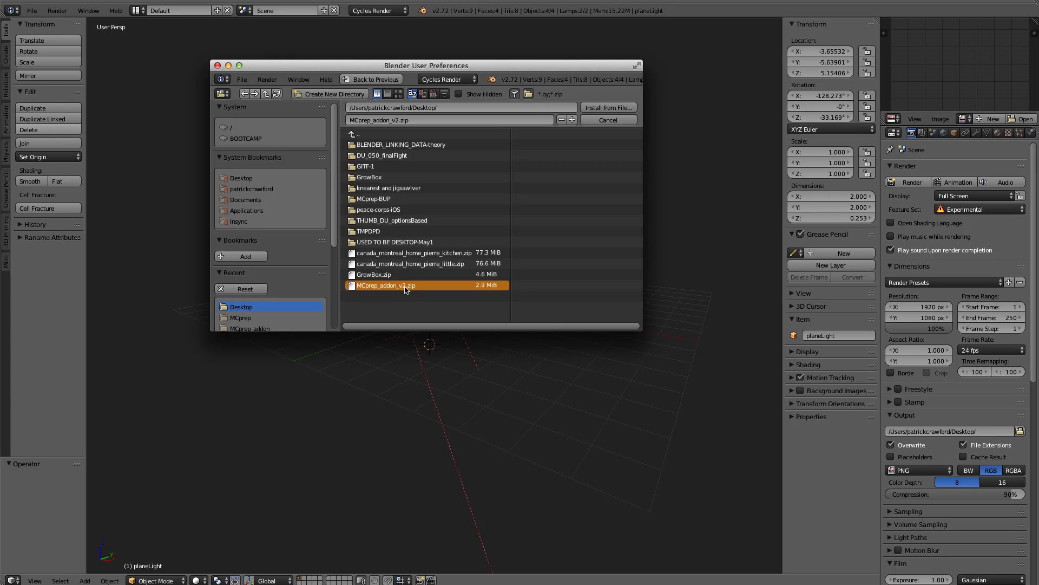
{"action": "left_click", "coordinate": [598, 108]}
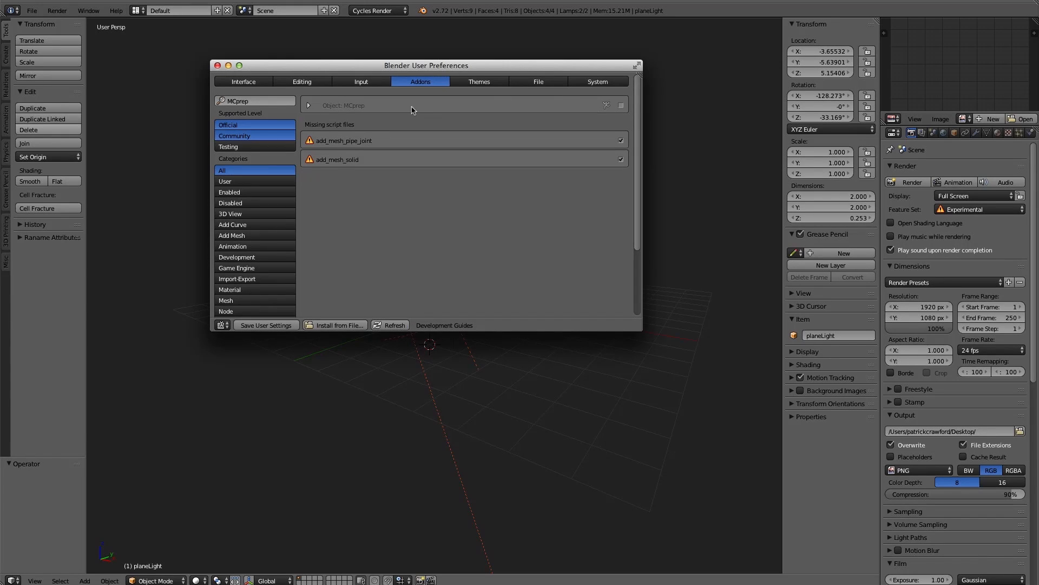
Filter the add-ons by "MCprep", enable the Object: MCprep add-on and expand its details and preferences
{"action": "left_click", "coordinate": [278, 99]}
{"action": "key", "text": "BackSpace"}
{"action": "type", "text": "MCprep"}
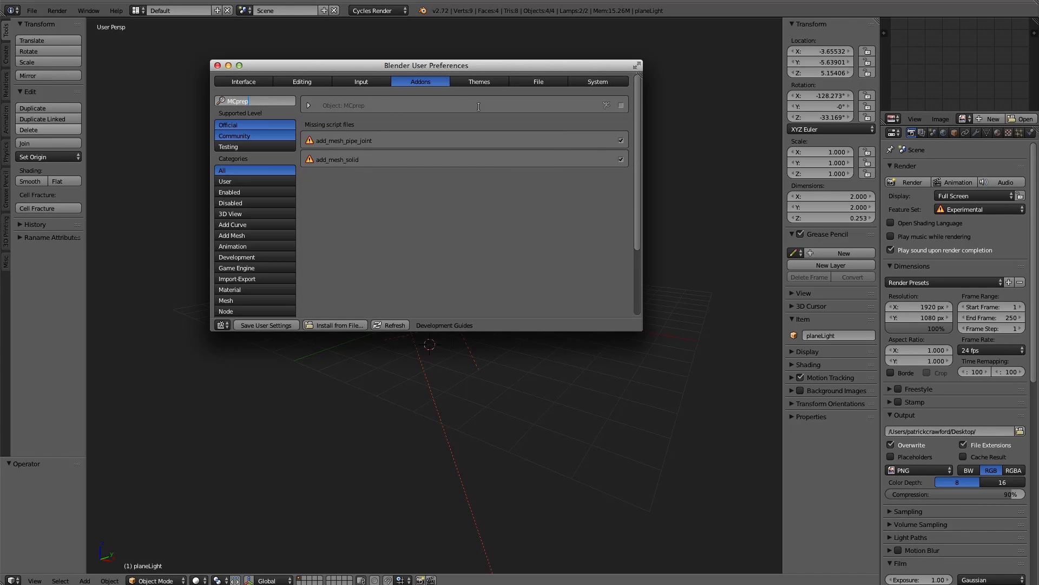
{"action": "key", "text": "Return"}
{"action": "left_click", "coordinate": [621, 106]}
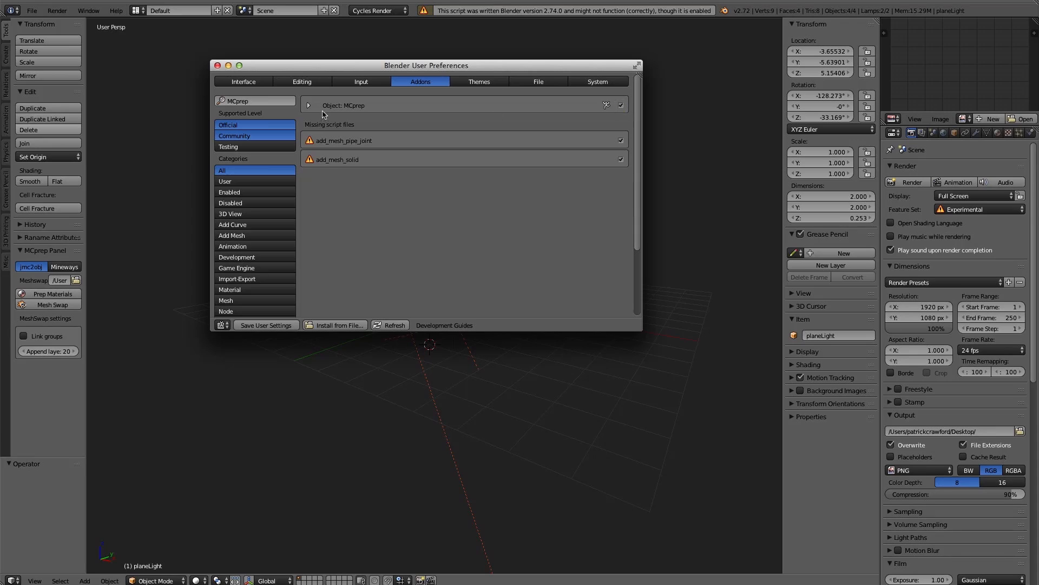
{"action": "left_click", "coordinate": [310, 105]}
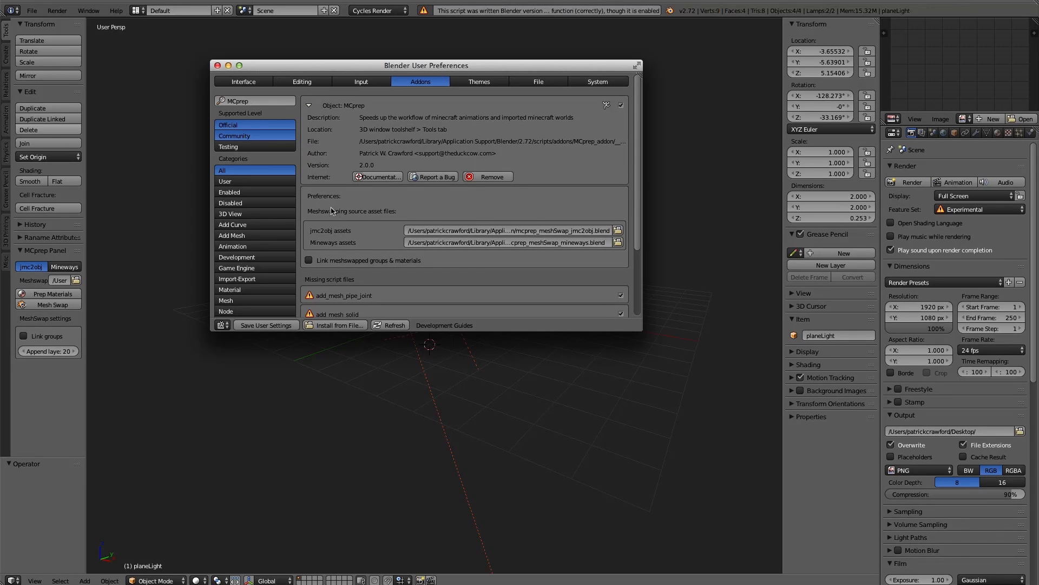
Close the user preferences and save the current scene and preferences as the startup file to keep MCprep enabled
{"action": "left_click", "coordinate": [217, 65]}
{"action": "left_click", "coordinate": [32, 10]}
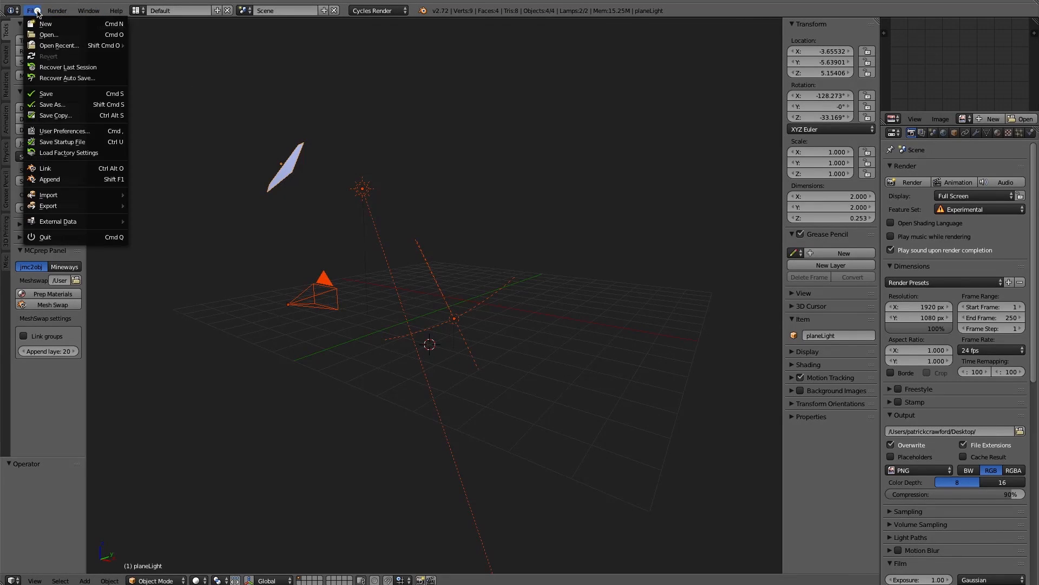
{"action": "left_click", "coordinate": [82, 134]}
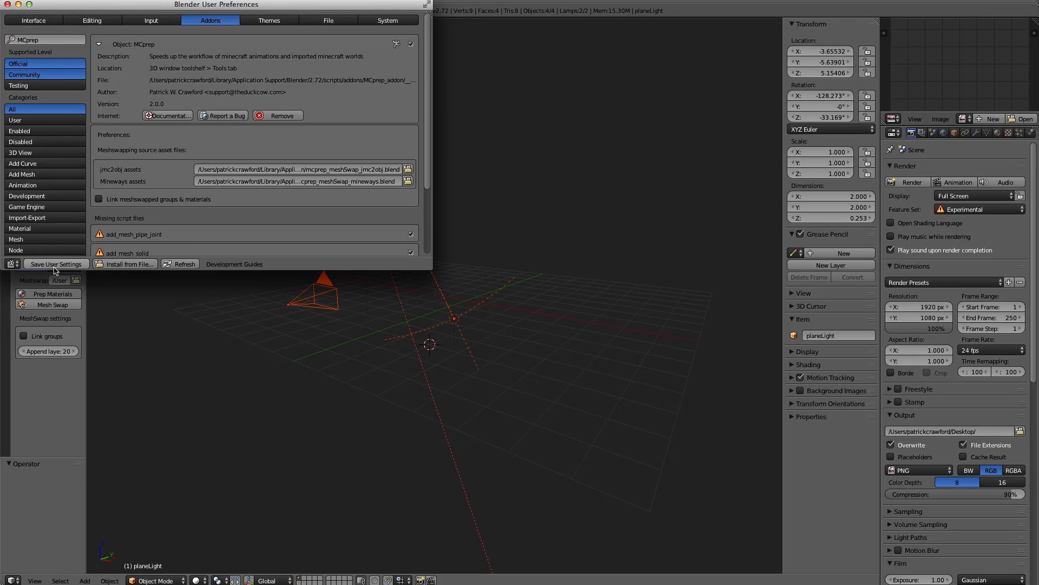
{"action": "left_click", "coordinate": [7, 4]}
{"action": "key", "text": "ctrl+u"}
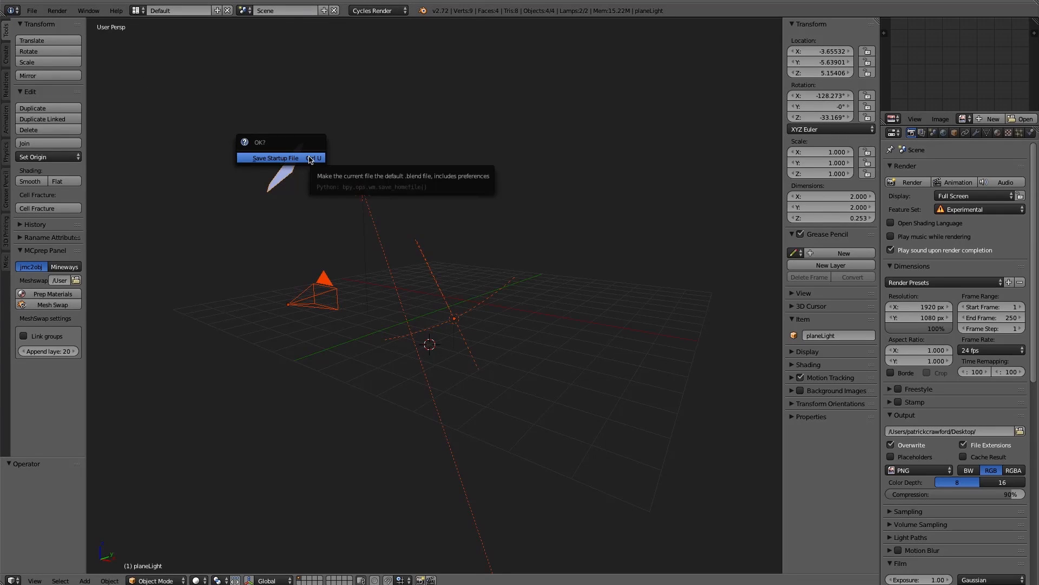
{"action": "left_click", "coordinate": [310, 158]}
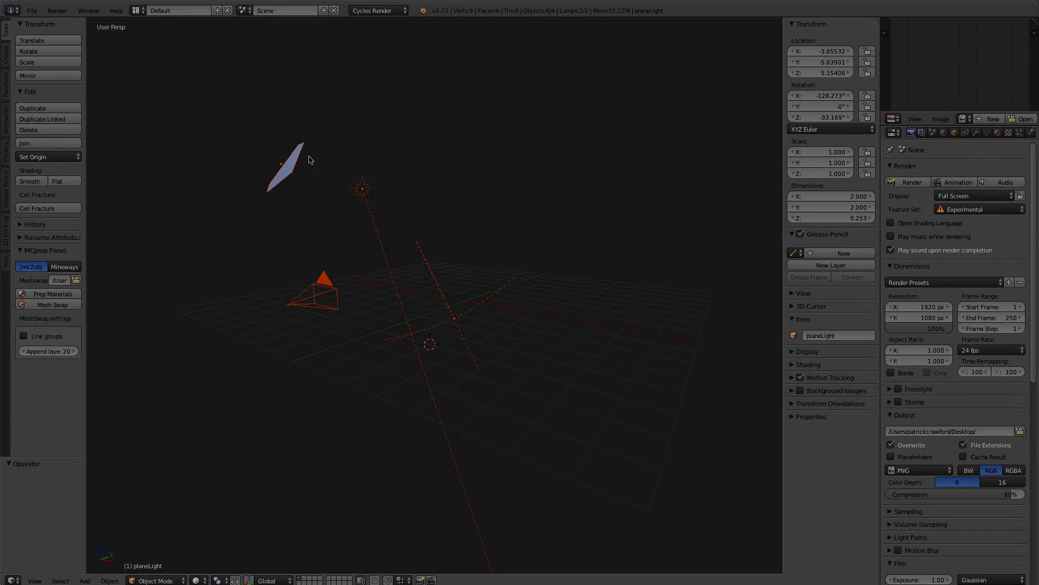